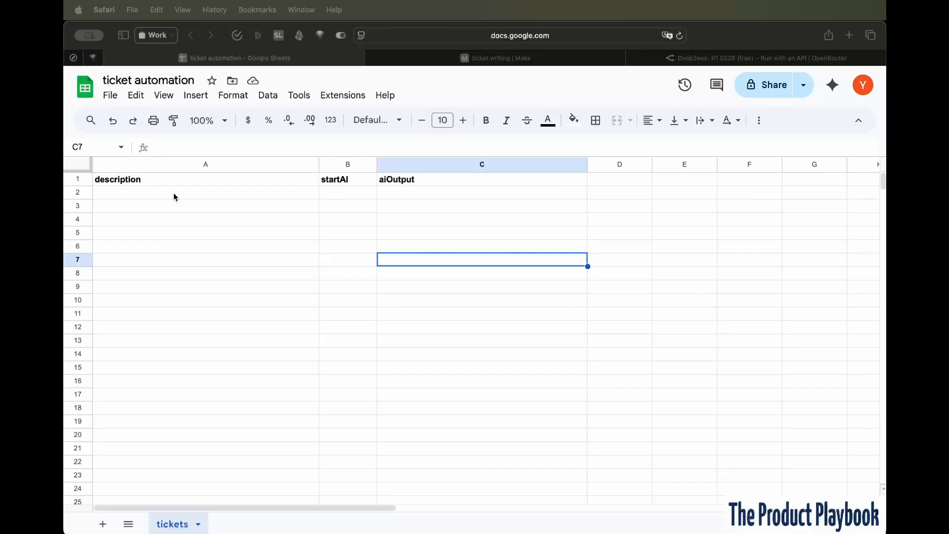
left_click(337, 195)
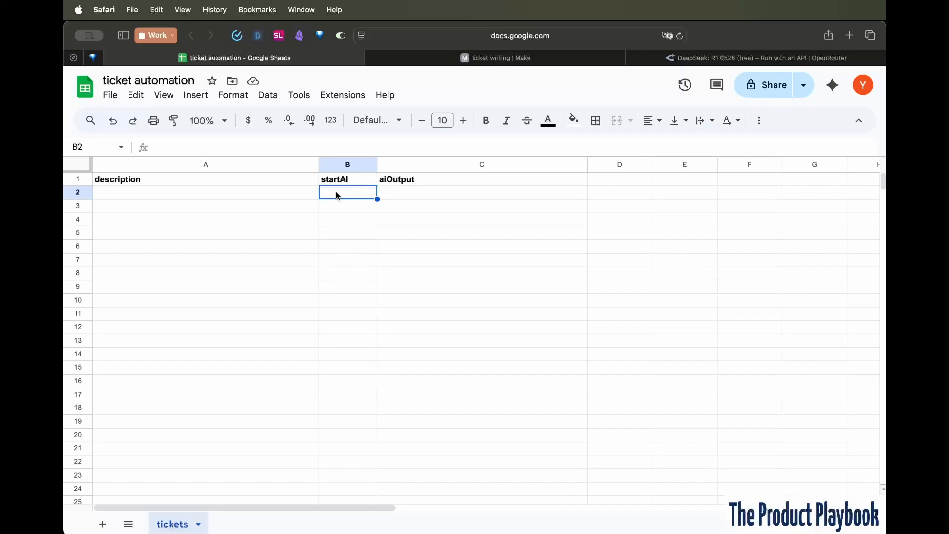
left_click(446, 195)
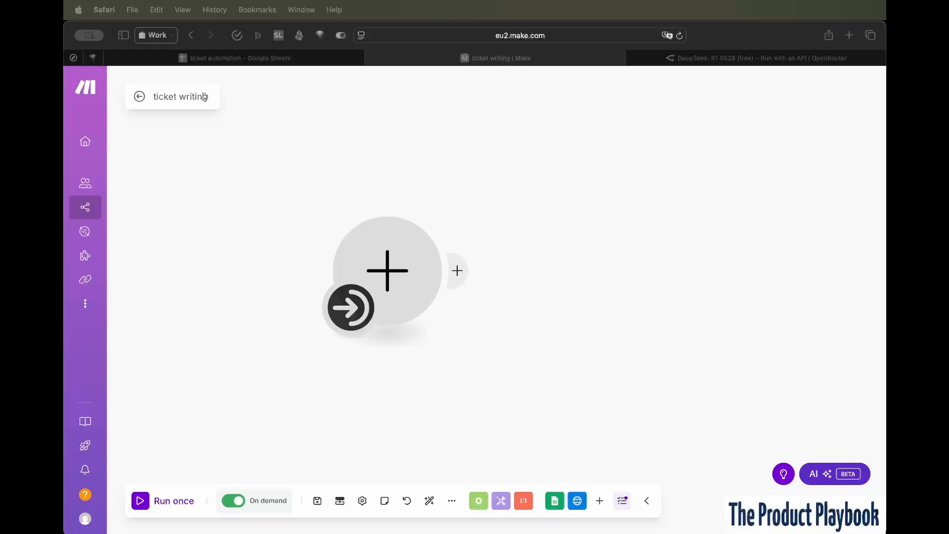
Add a Google Sheets Watch New Rows trigger as the scenario's first module.
left_click(398, 281)
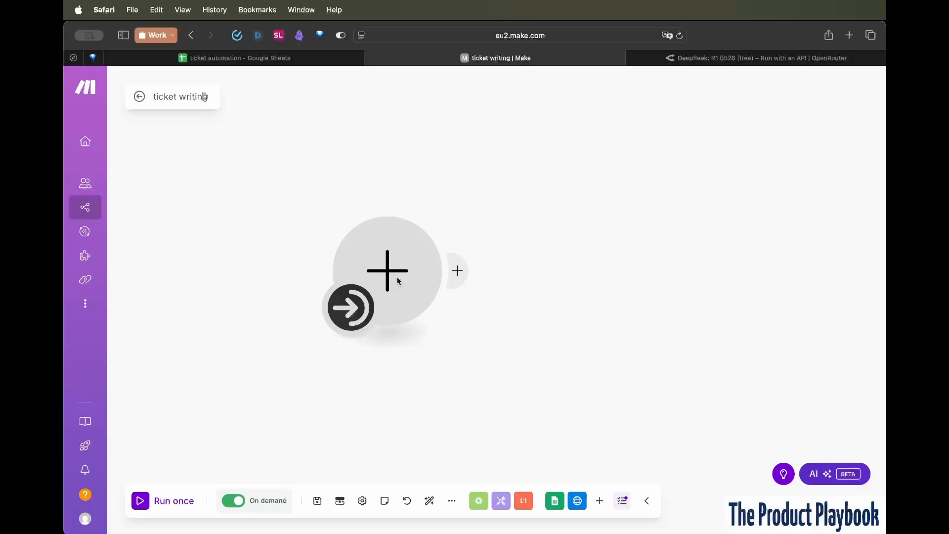
left_click(386, 270)
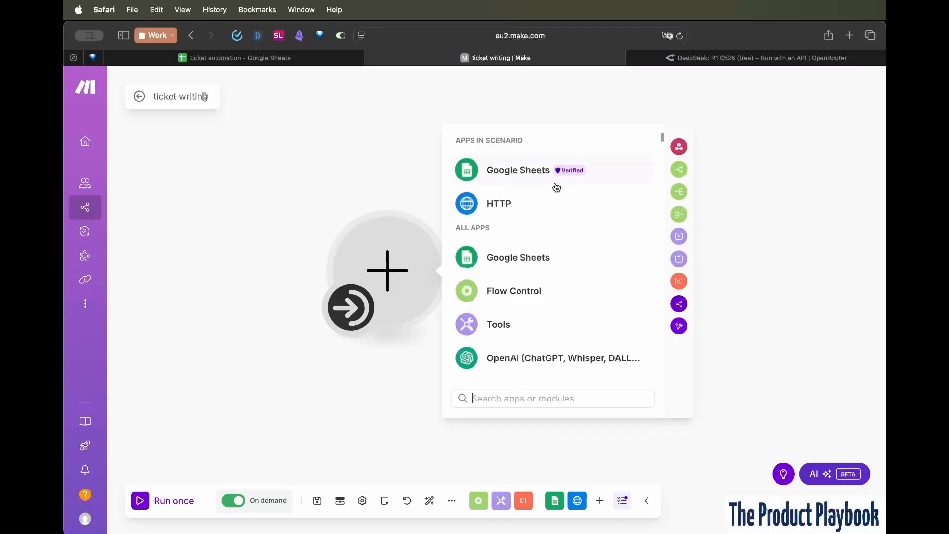
left_click(516, 173)
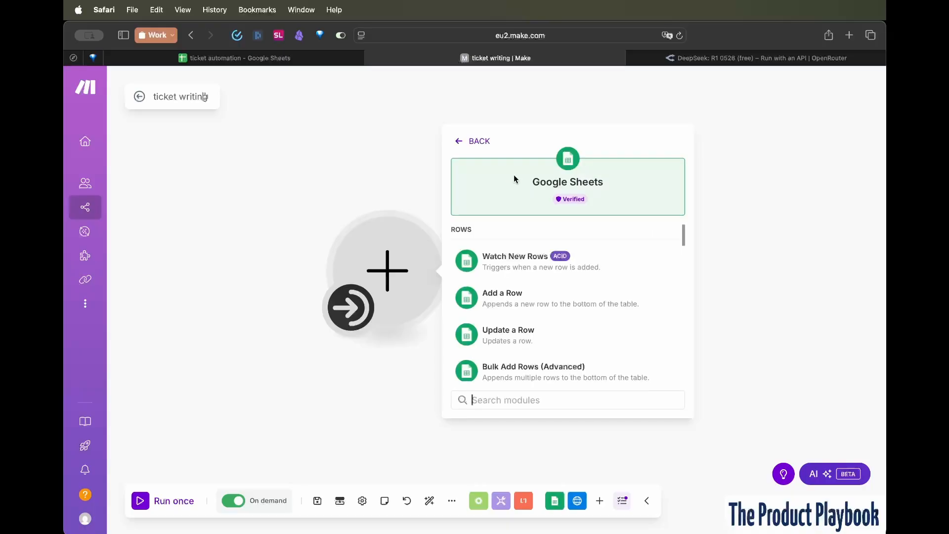
left_click(510, 268)
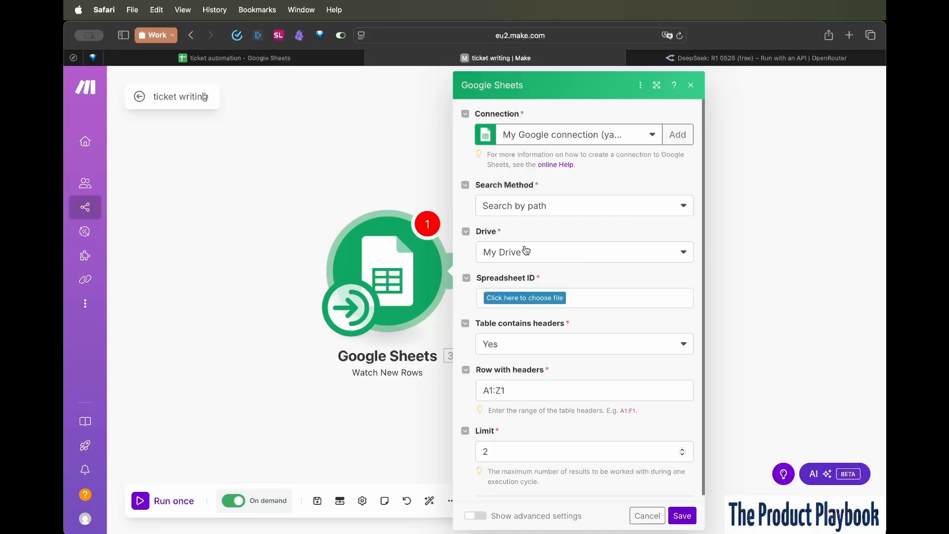
Choose the ticket automation spreadsheet from My Drive and select the tickets sheet.
left_click(516, 299)
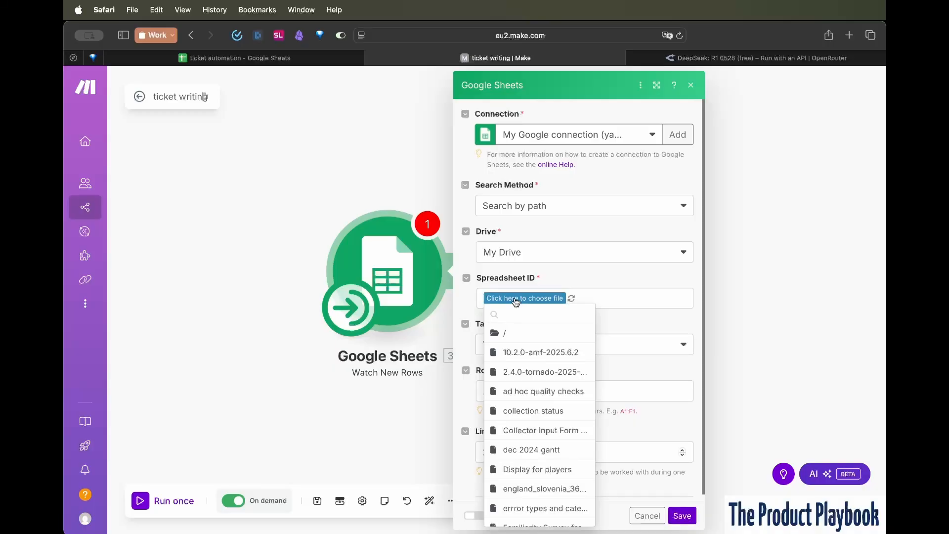
left_click(523, 315)
type("tick")
left_click(543, 336)
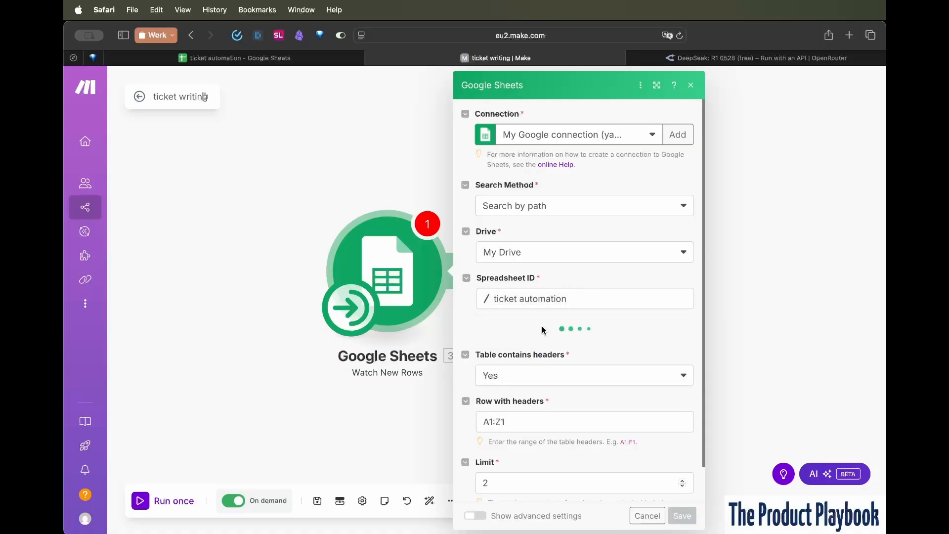
left_click(525, 347)
left_click(496, 365)
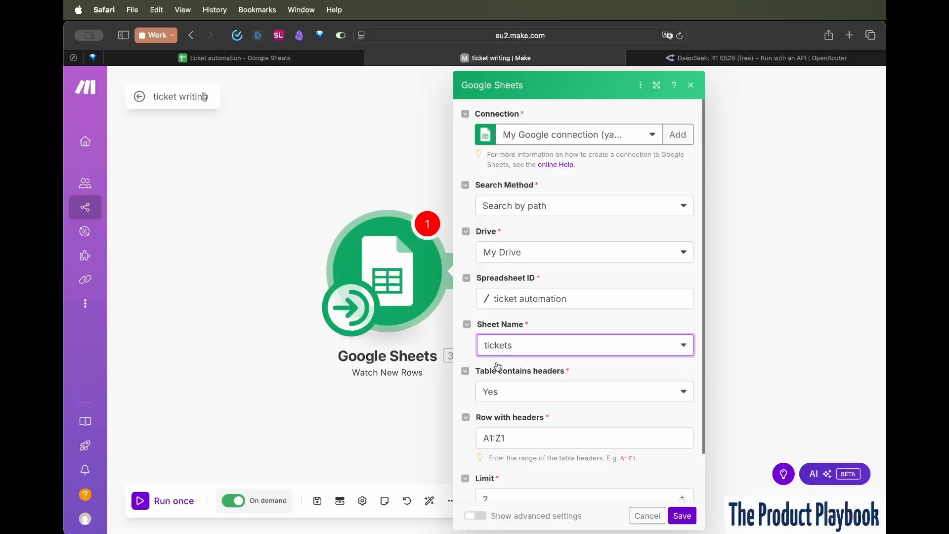
Set the row with headers range to A1:C1 and save the Google Sheets module.
scroll(597, 317, "down", 2)
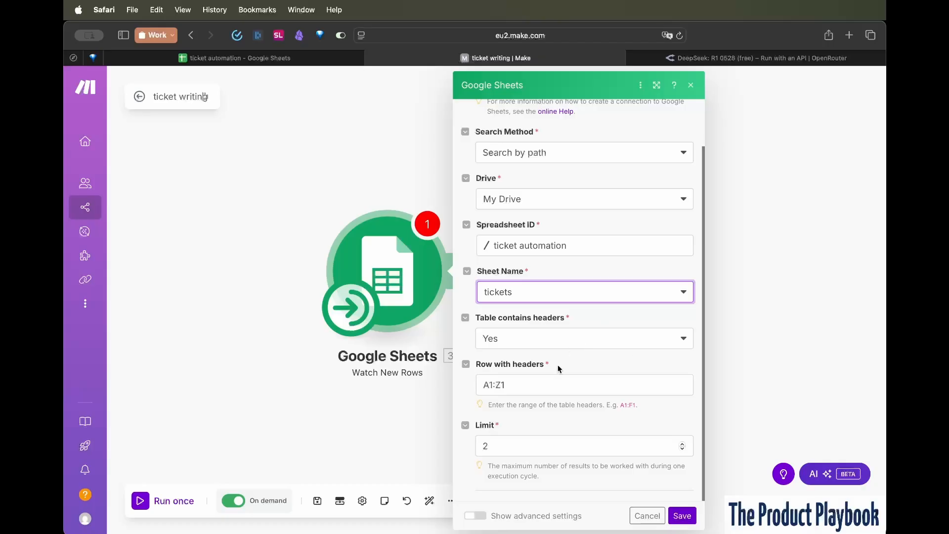
left_click(518, 384)
key("BackSpace")
key("BackSpace")
type("C1")
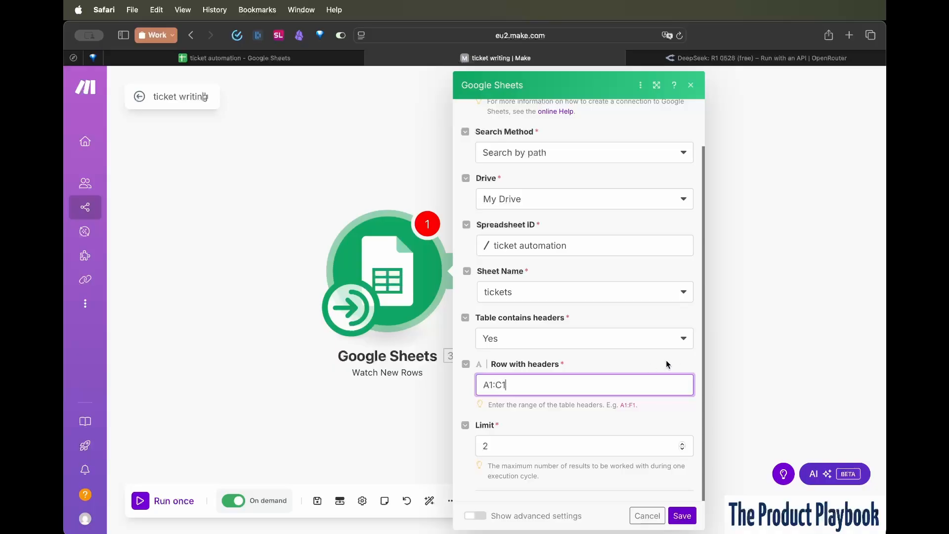
left_click(543, 423)
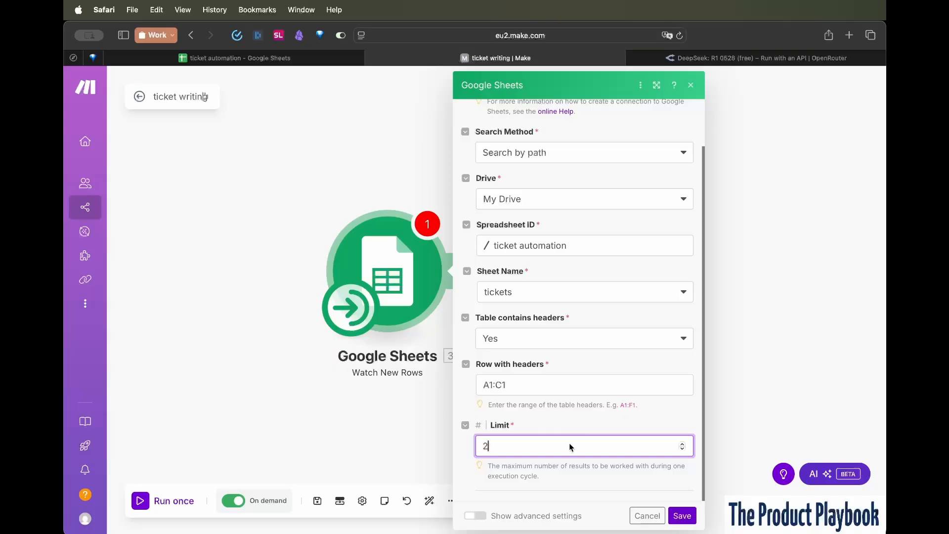
left_click(683, 516)
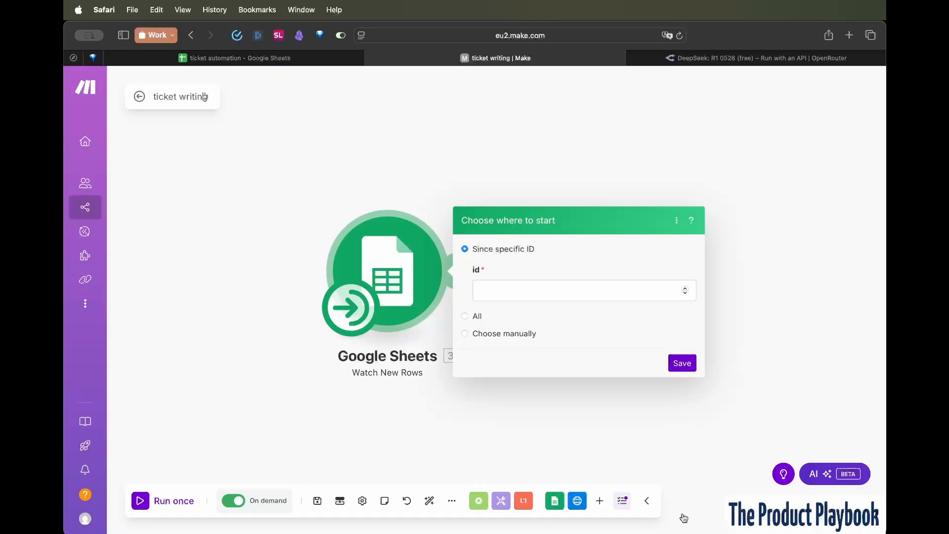
Set the trigger to start from All rows and save the choice.
left_click(466, 317)
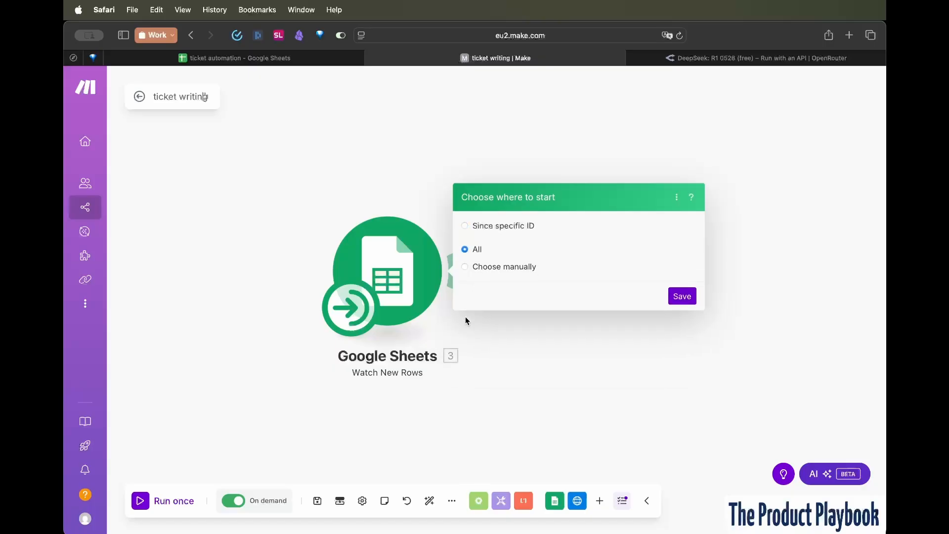
left_click(682, 290)
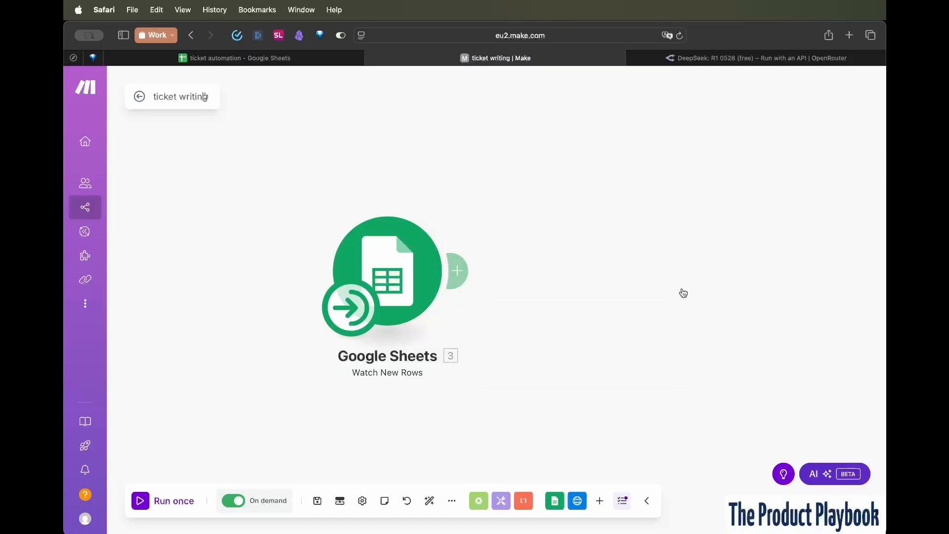
Switch to OpenRouter, search the models for deepseek, and open DeepSeek: R1 0528 (free).
key("ctrl+Tab")
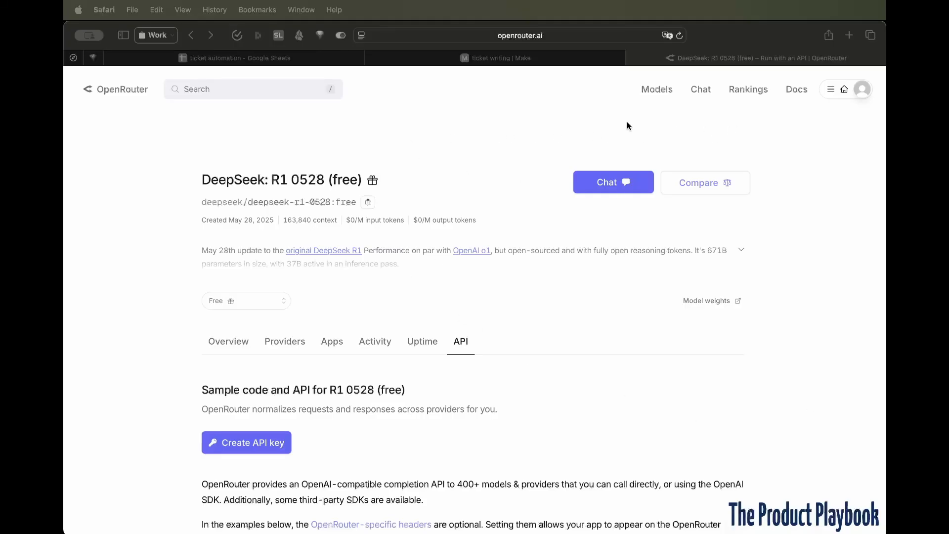
left_click(655, 89)
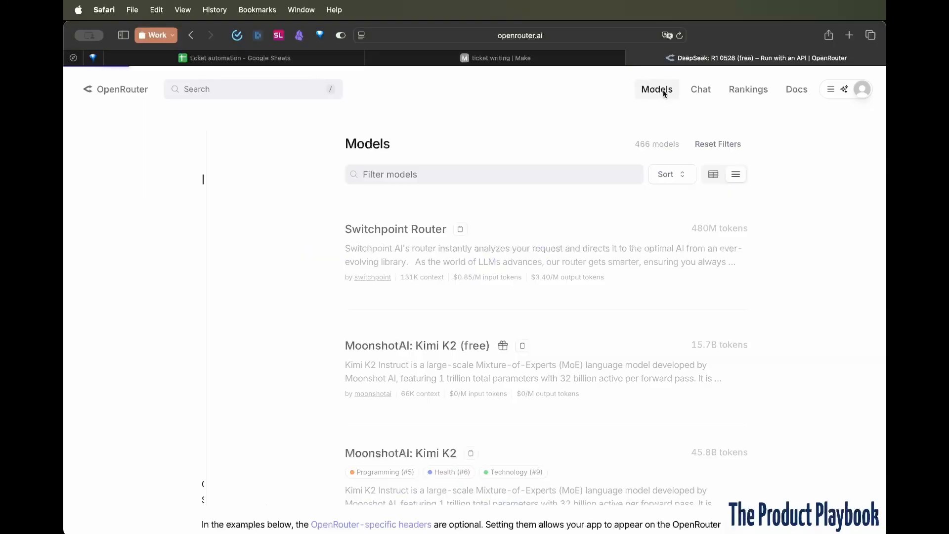
left_click(461, 175)
type("deepseek")
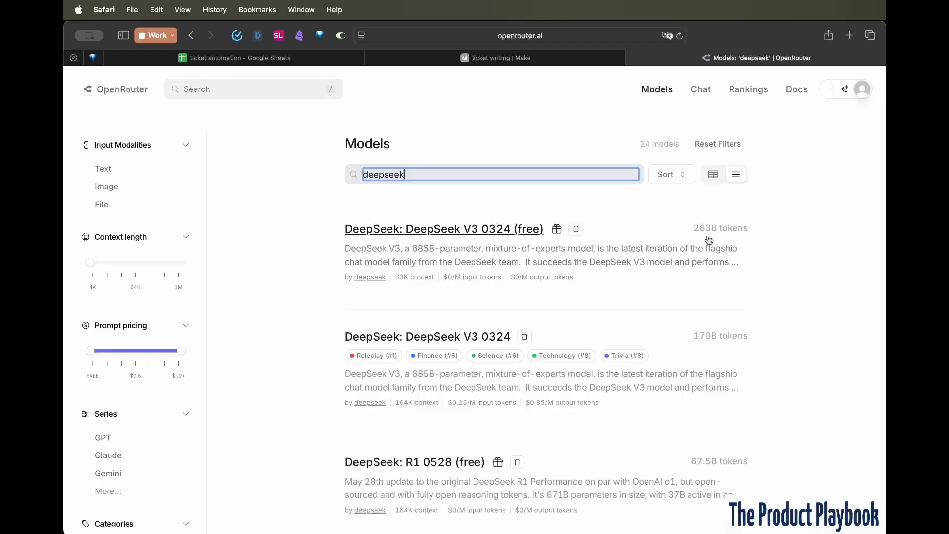
scroll(710, 240, "down", 4)
left_click(438, 300)
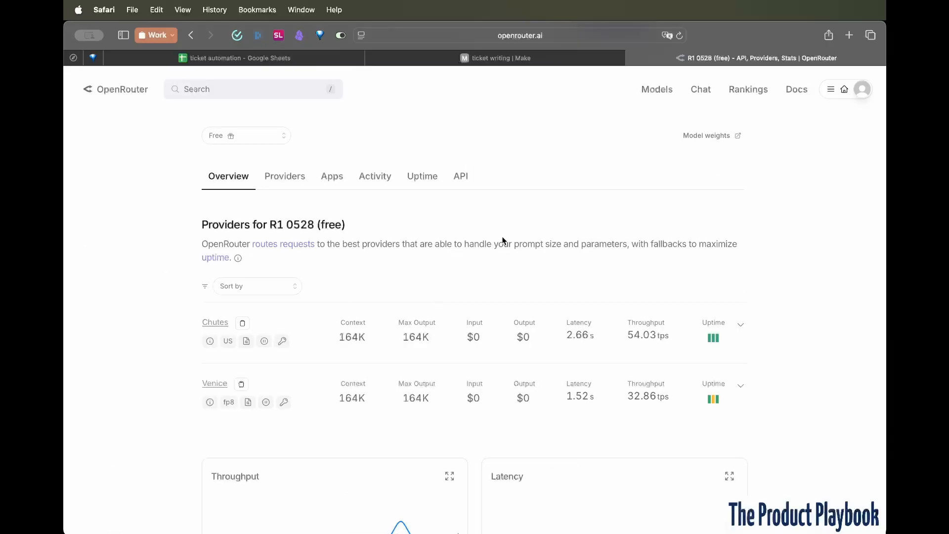
Review the model's API sample code and API keys page, selecting the model and messages lines.
left_click(461, 177)
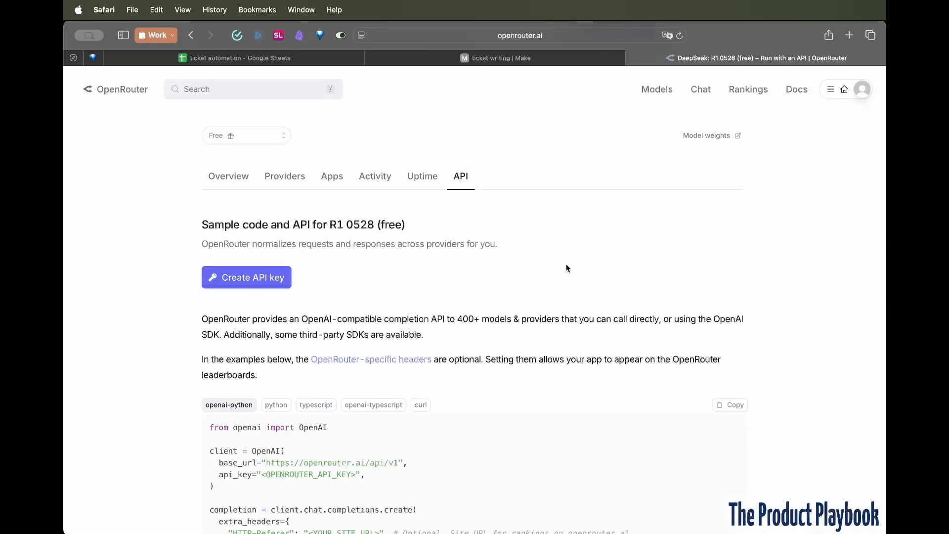
left_click(263, 278)
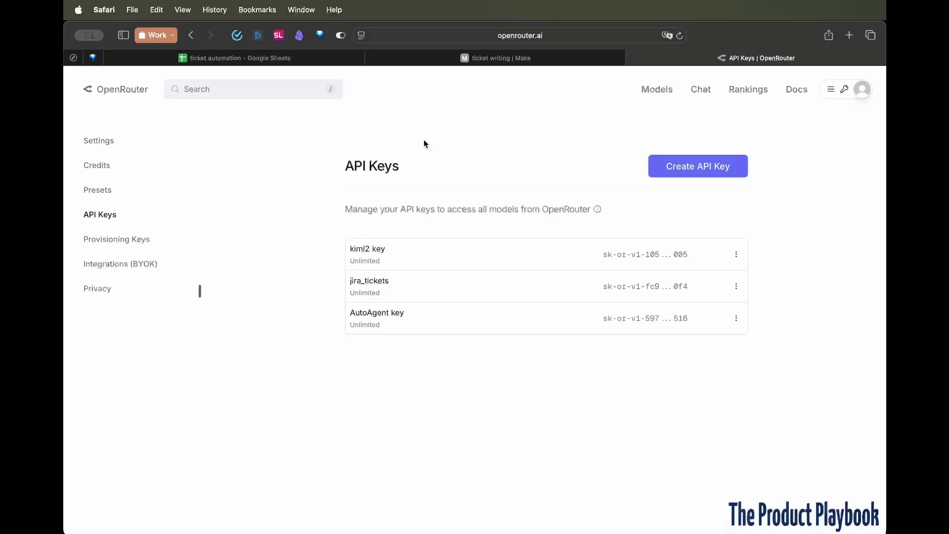
left_click(191, 35)
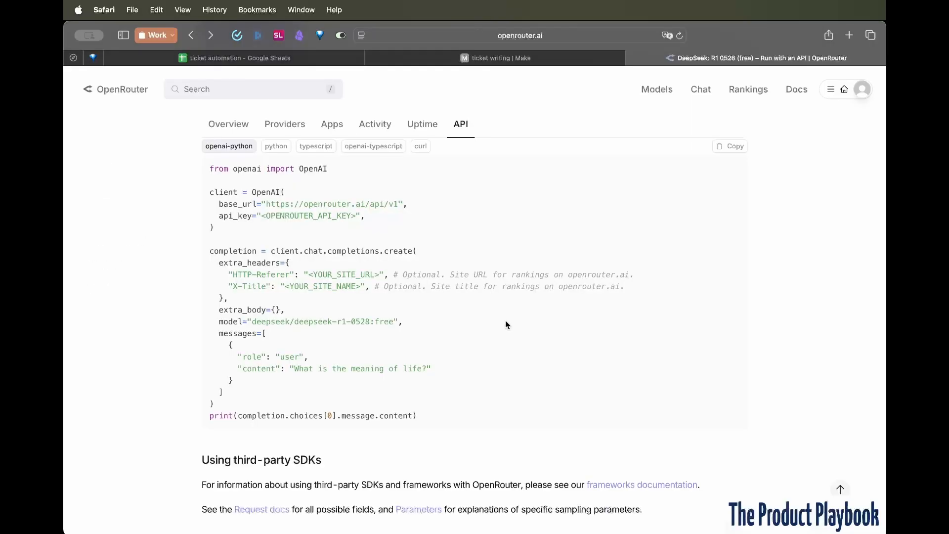
left_click_drag(219, 321, 454, 373)
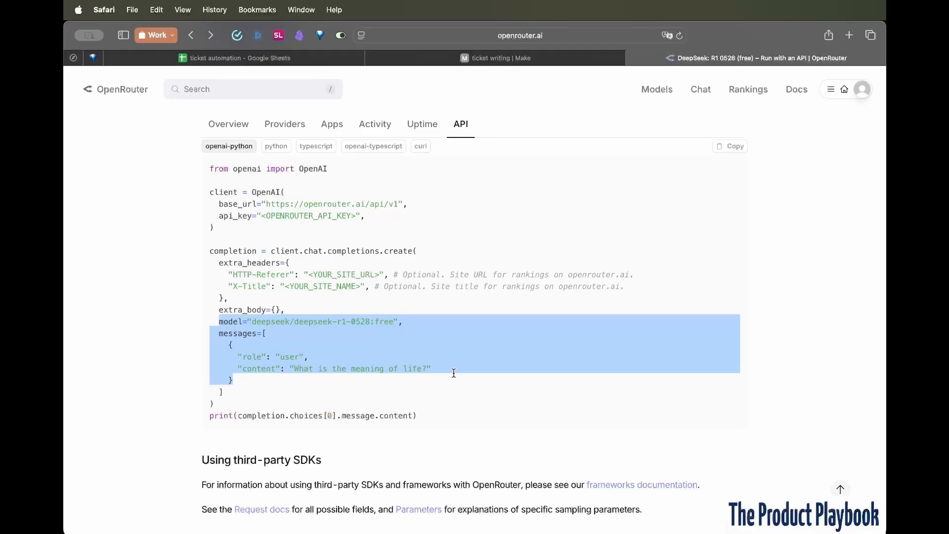
left_click_drag(454, 373, 445, 399)
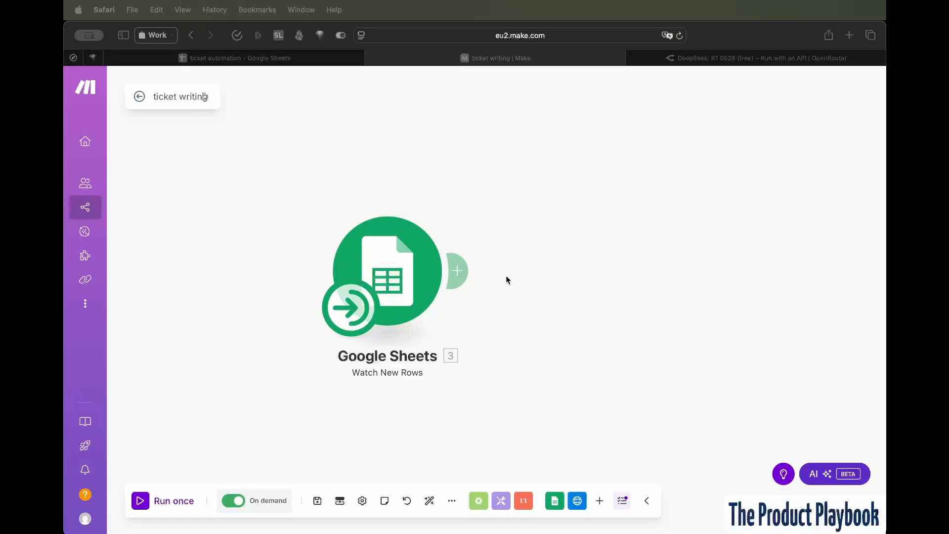
Add an HTTP Make a request module after the Google Sheets trigger.
left_click(458, 272)
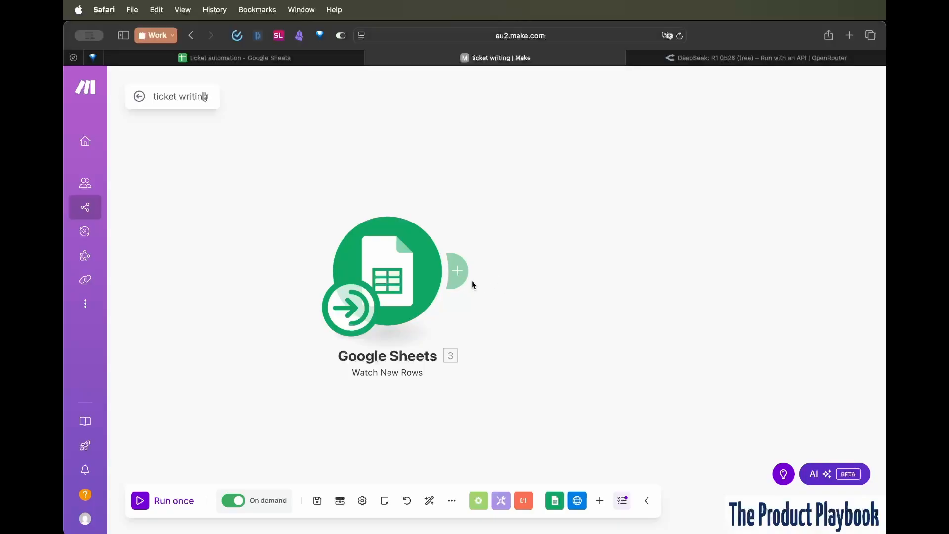
left_click(461, 276)
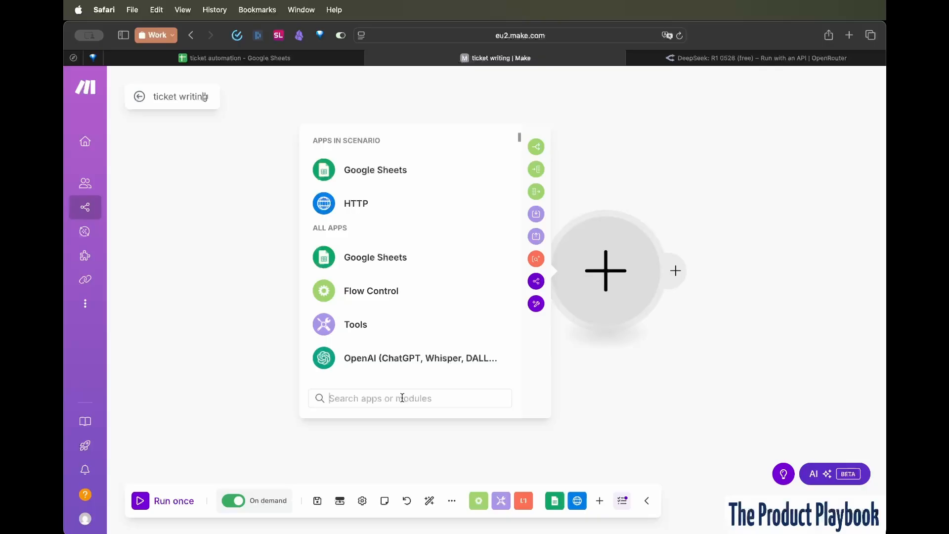
type("make ")
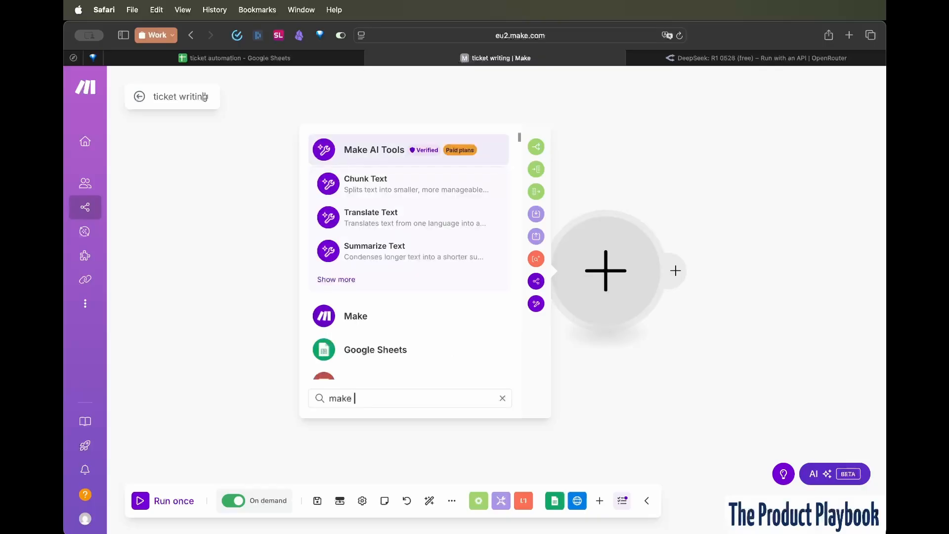
type("a")
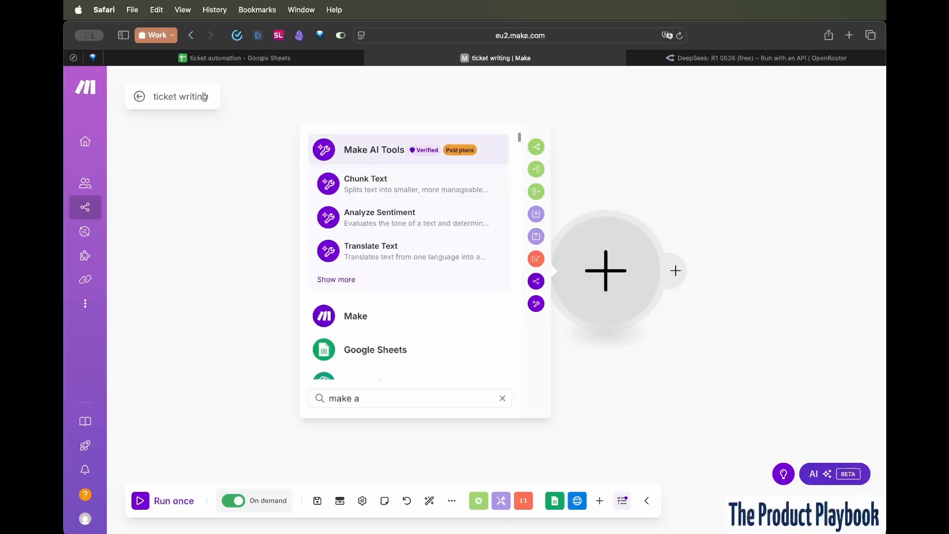
type(" request")
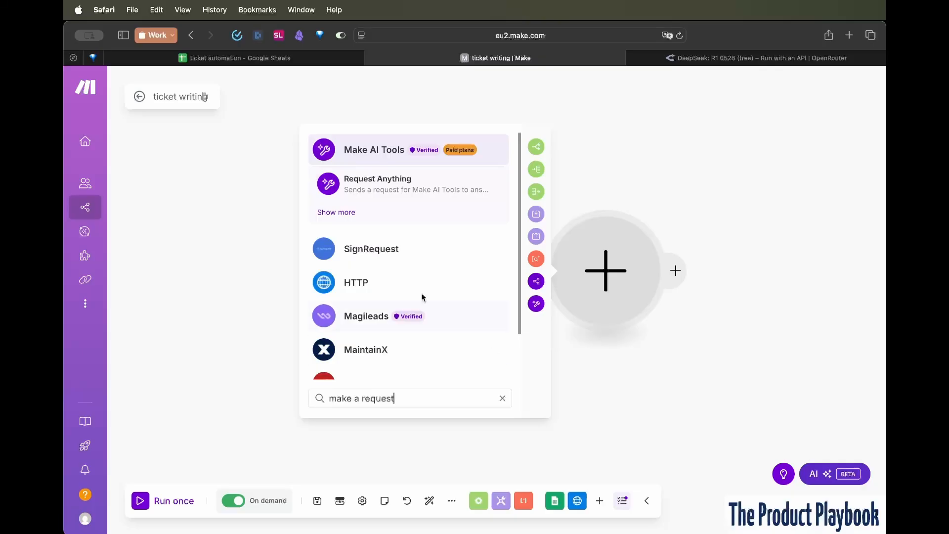
left_click(349, 285)
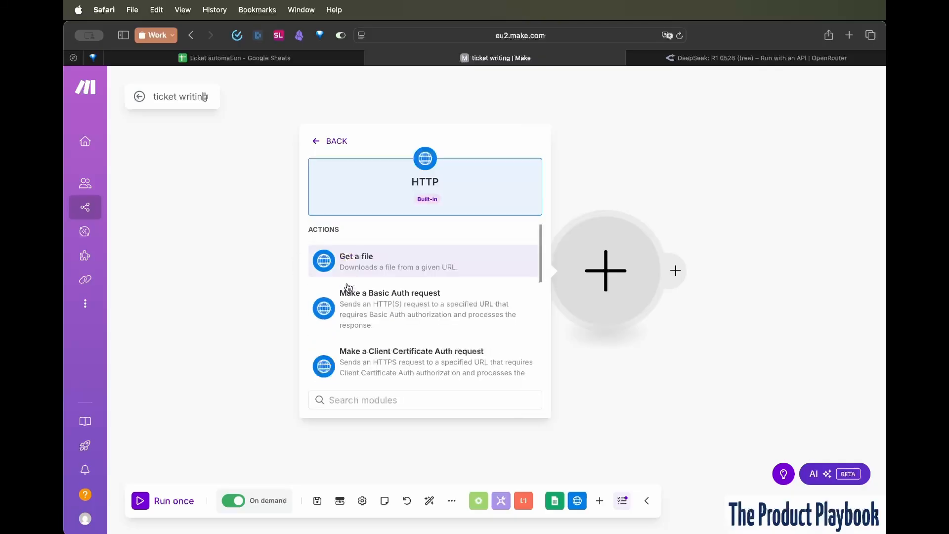
scroll(460, 277, "down", 5)
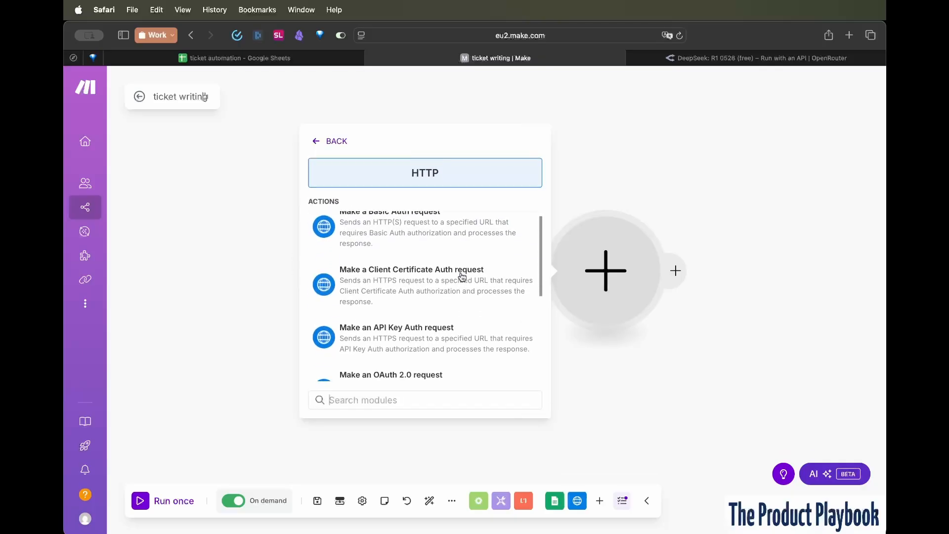
scroll(461, 277, "down", 3)
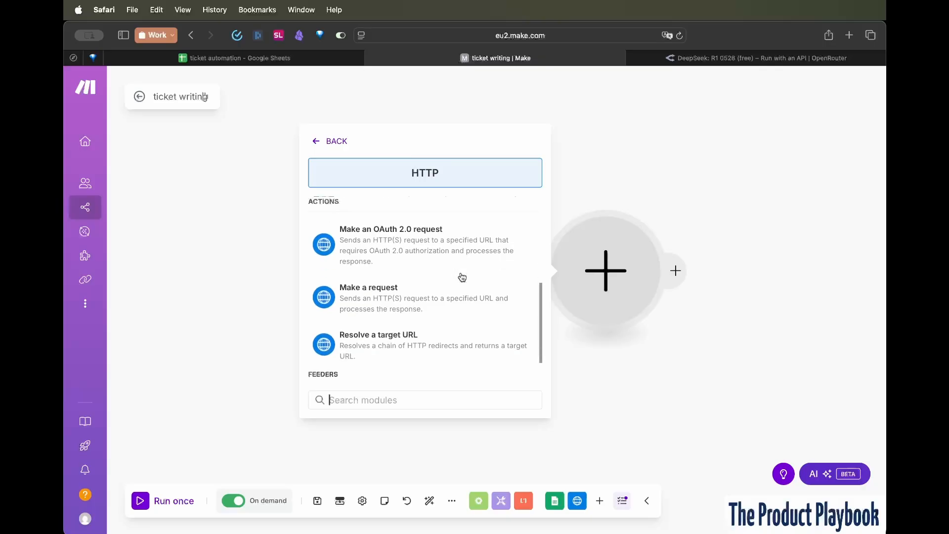
left_click(366, 304)
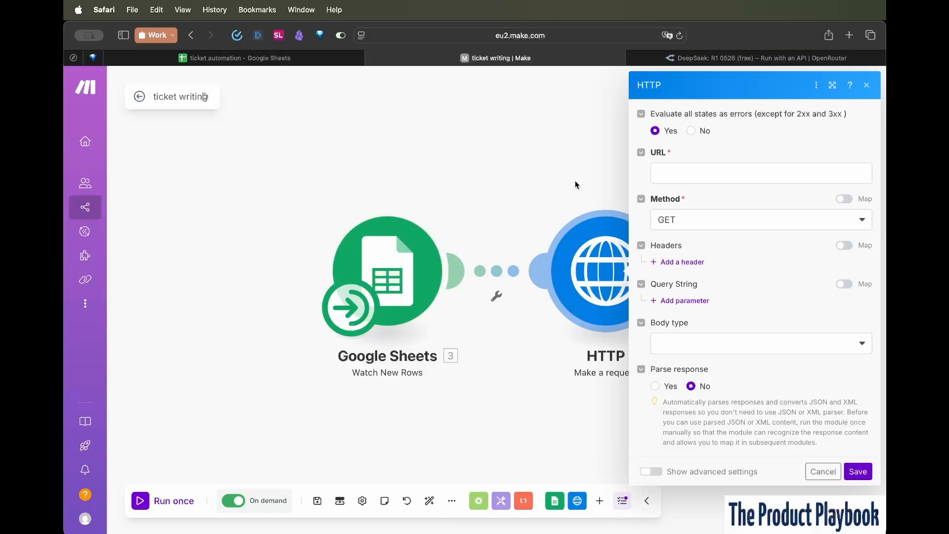
left_click(684, 174)
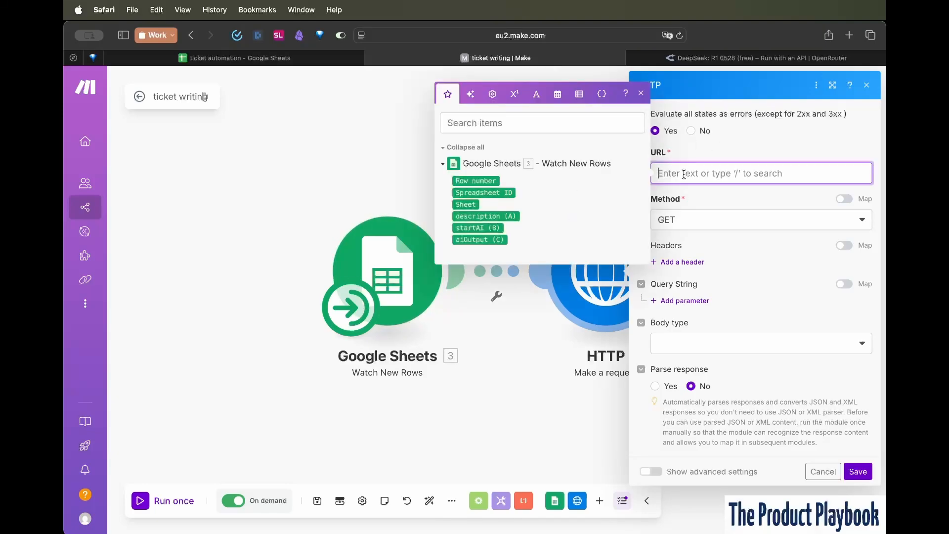
type("https://openrouter.ai/api/v1/chat/completions")
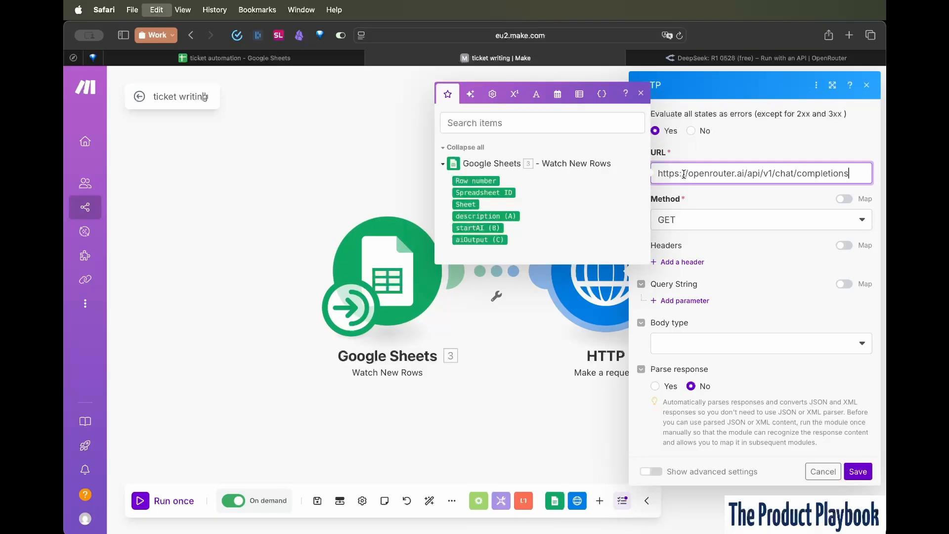
Set the HTTP request method to POST.
left_click(799, 144)
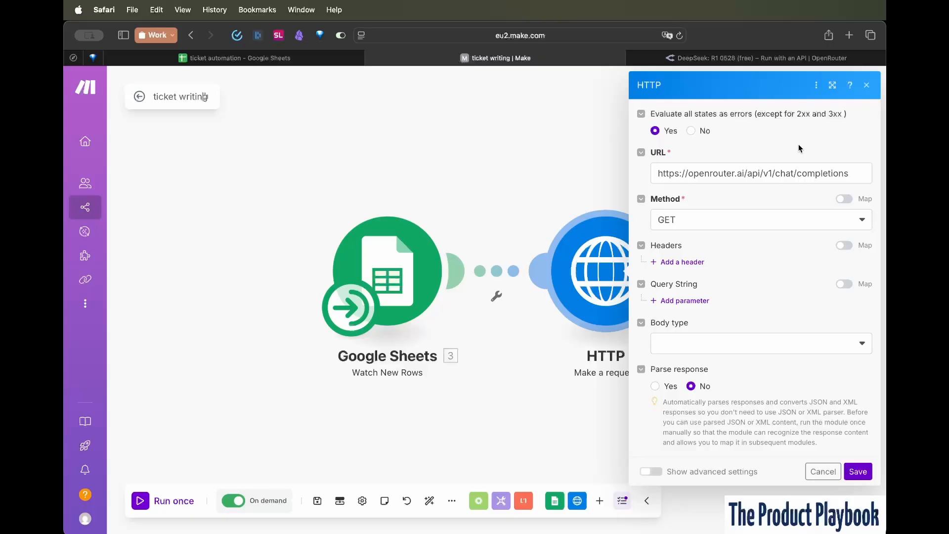
left_click(761, 226)
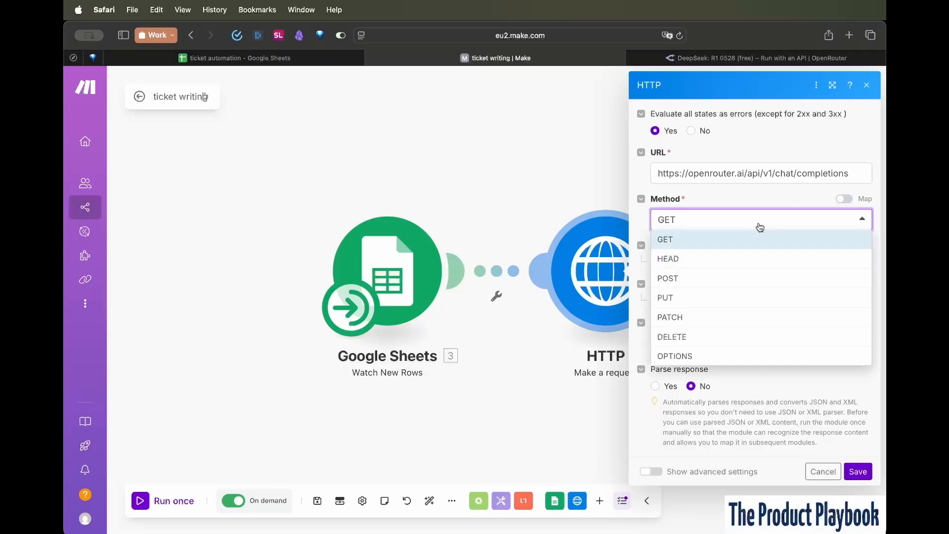
left_click(677, 280)
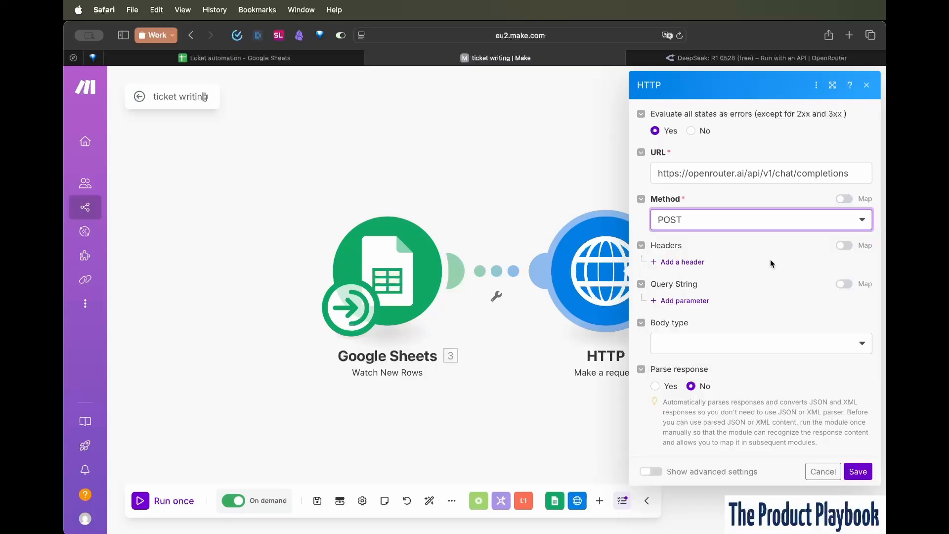
Add a request header named Content-Type with the value application/json.
left_click(687, 263)
left_click(711, 301)
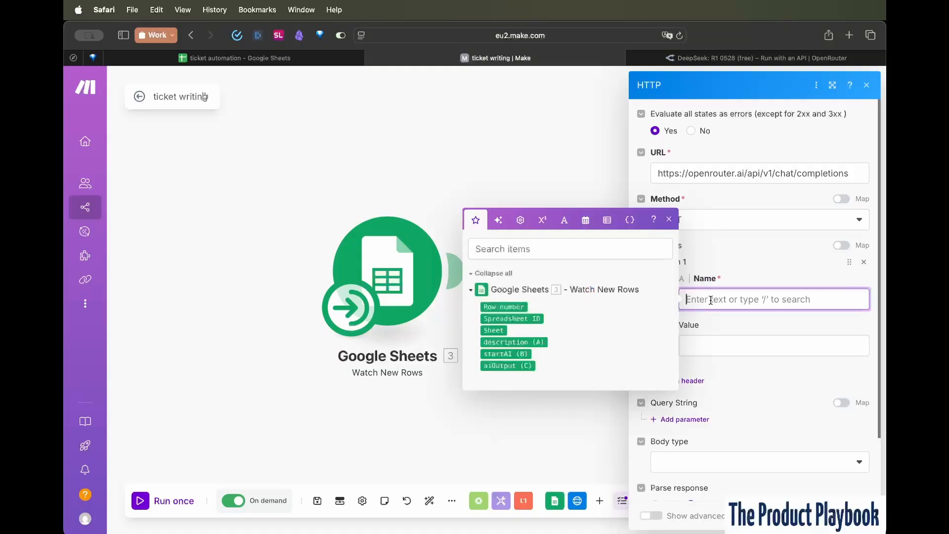
type("Content-Typ")
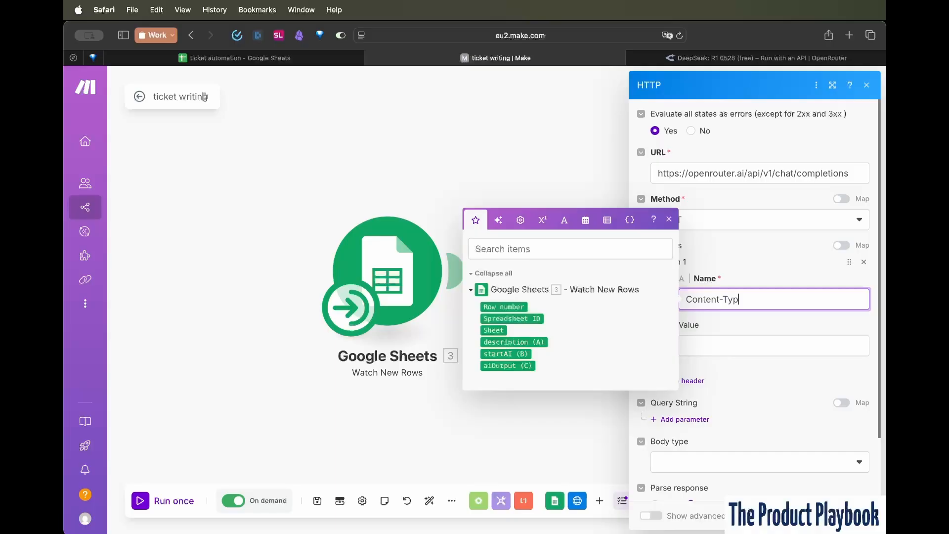
type("e")
left_click(748, 346)
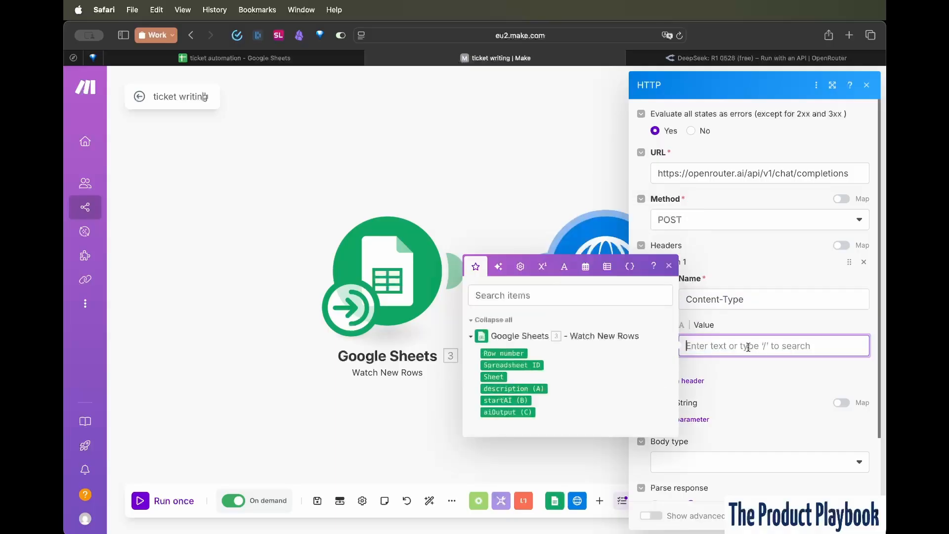
type("application")
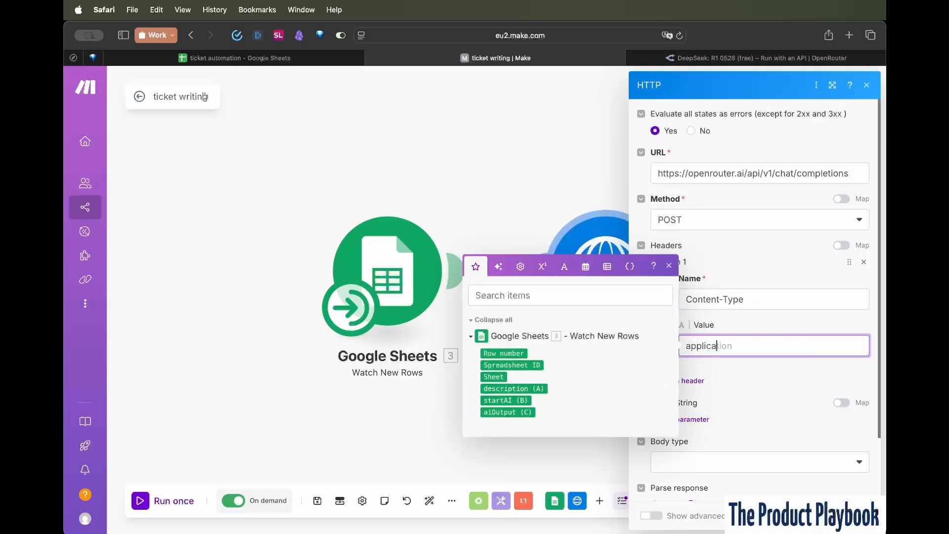
type("/json")
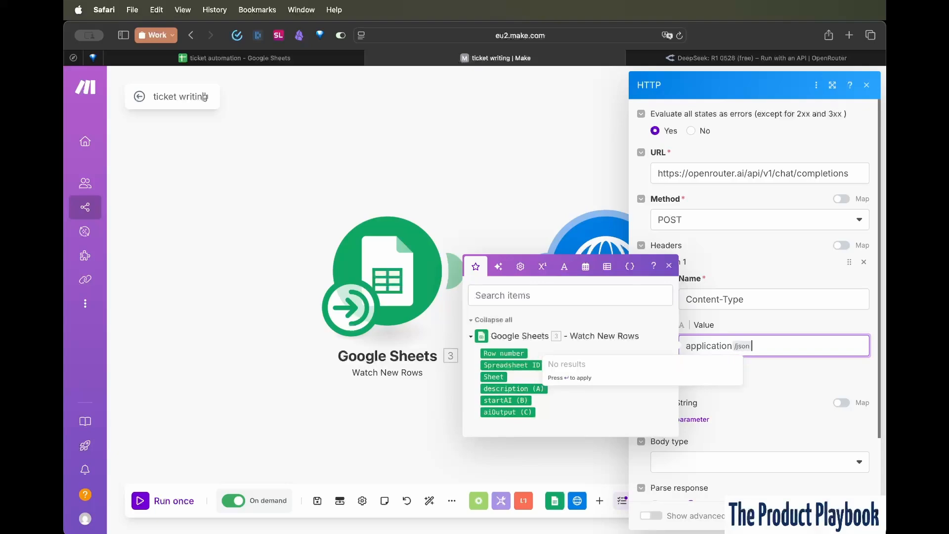
key("Escape")
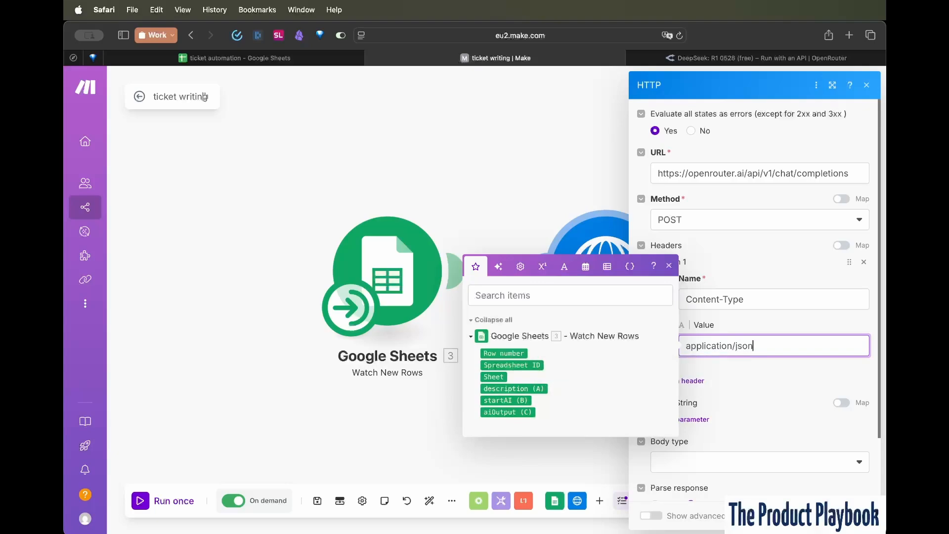
key("Return")
key("BackSpace")
left_click(786, 384)
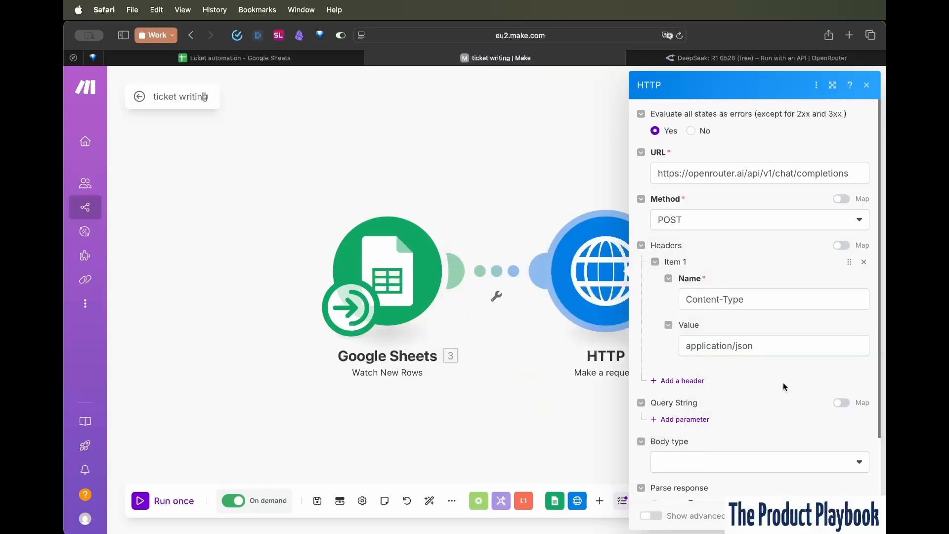
Add a second header named Authorization with the value Bearer followed by the OpenRouter API key.
scroll(737, 376, "down", 1)
left_click(673, 358)
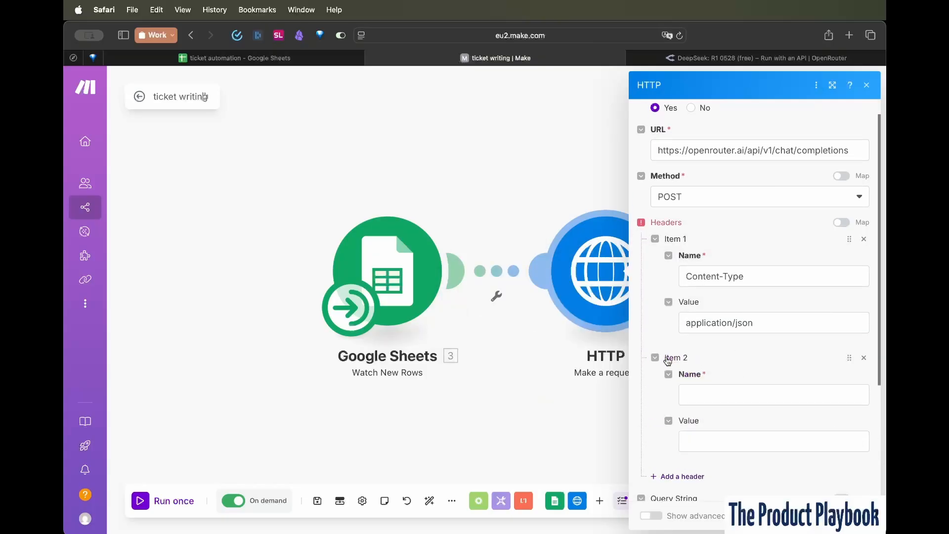
scroll(759, 326, "down", 3)
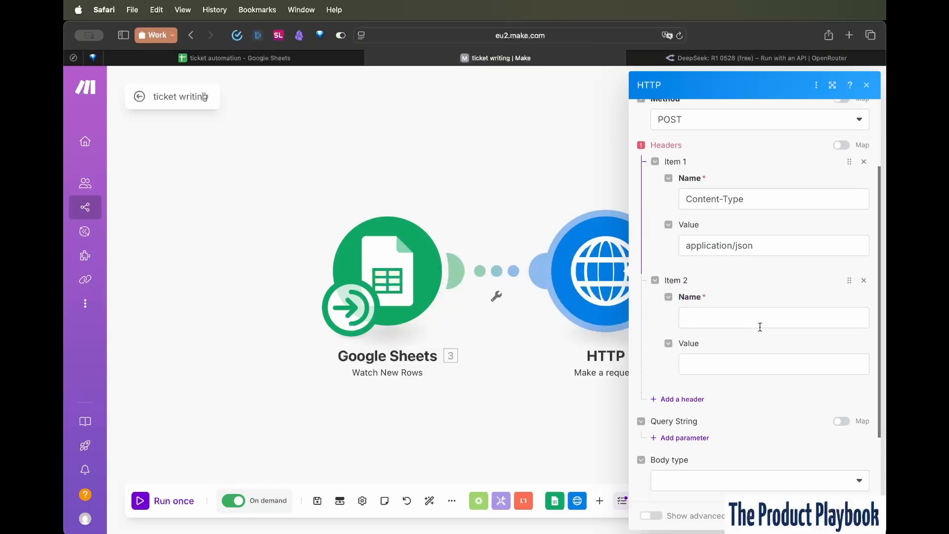
left_click(707, 319)
type("Autho")
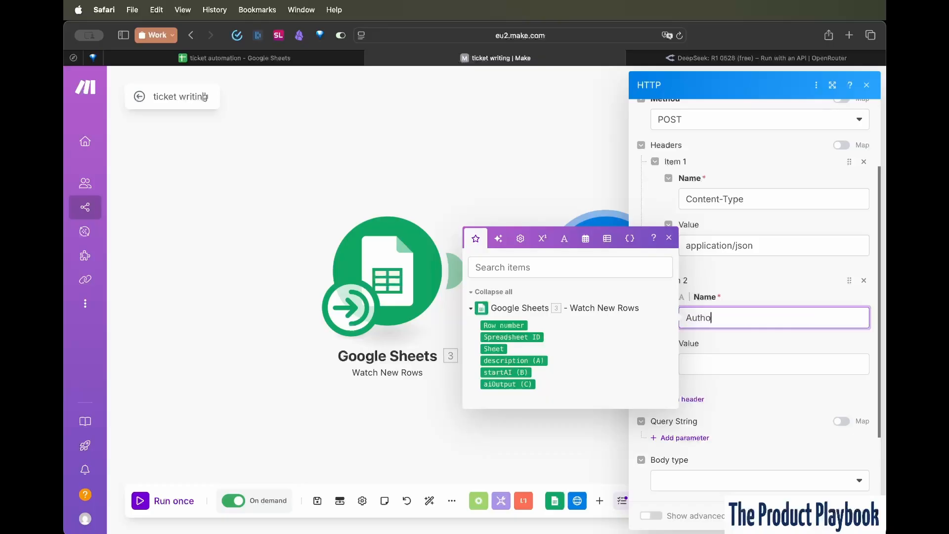
type("rization")
left_click(724, 365)
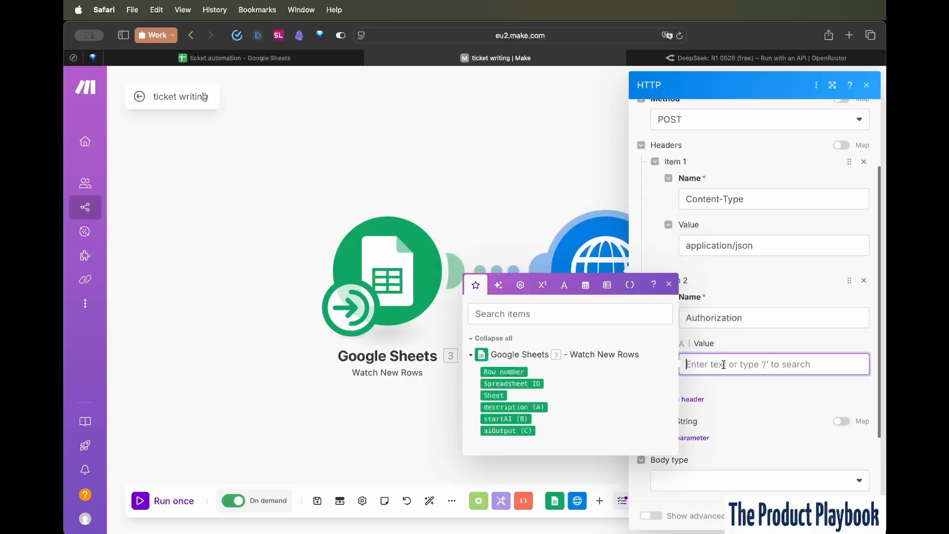
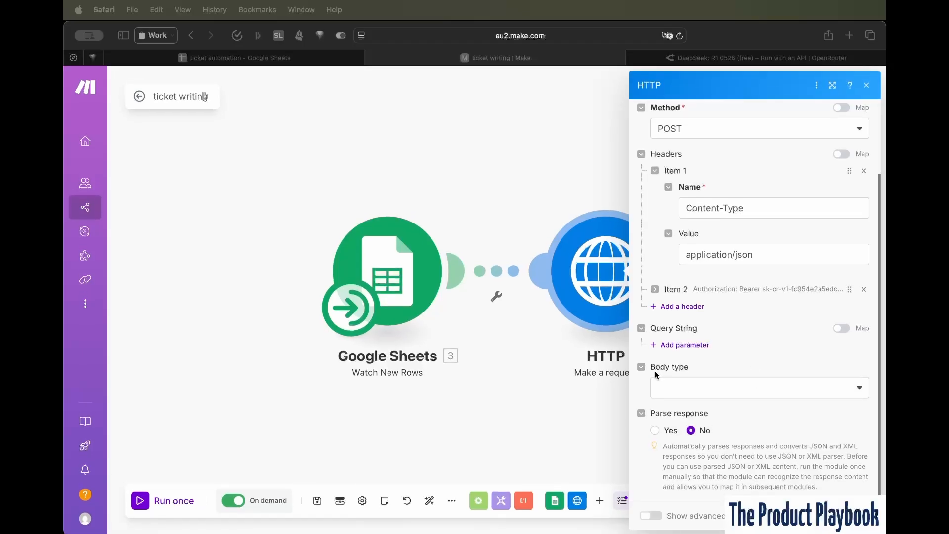
Set the body type to Raw and the content type to JSON (application/json).
left_click(857, 390)
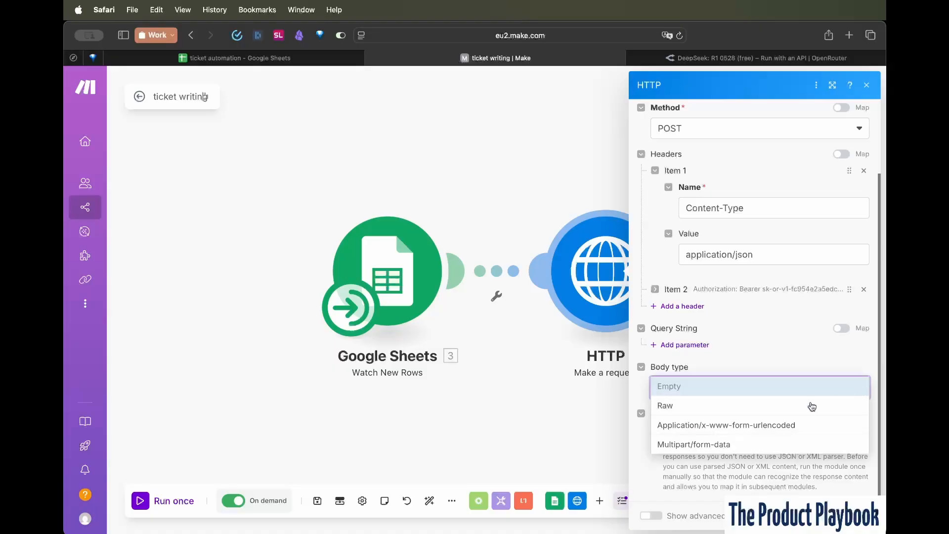
left_click(667, 409)
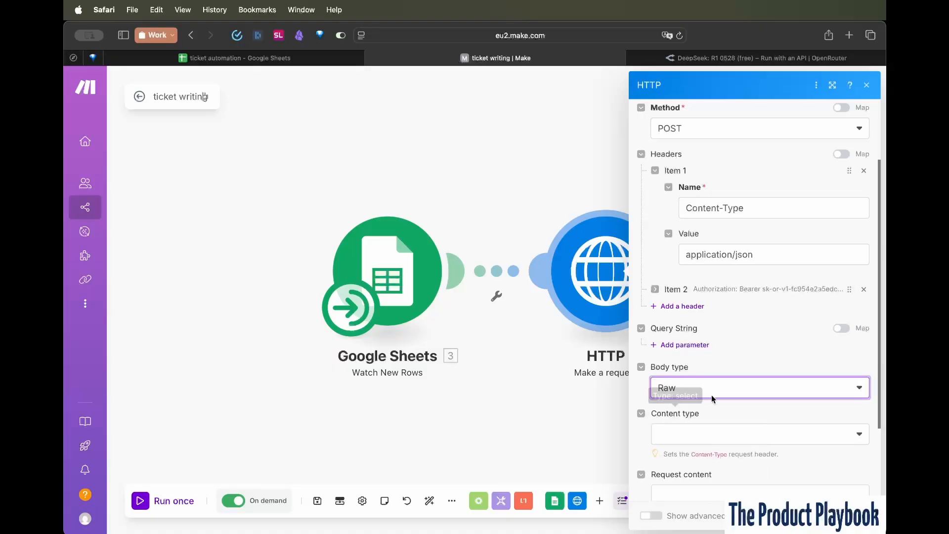
scroll(737, 337, "down", 3)
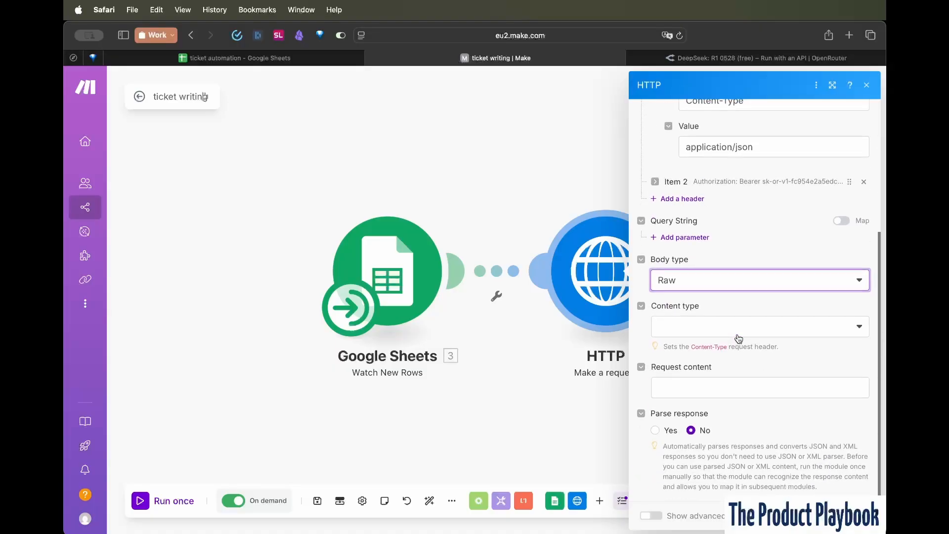
left_click(860, 328)
left_click(670, 385)
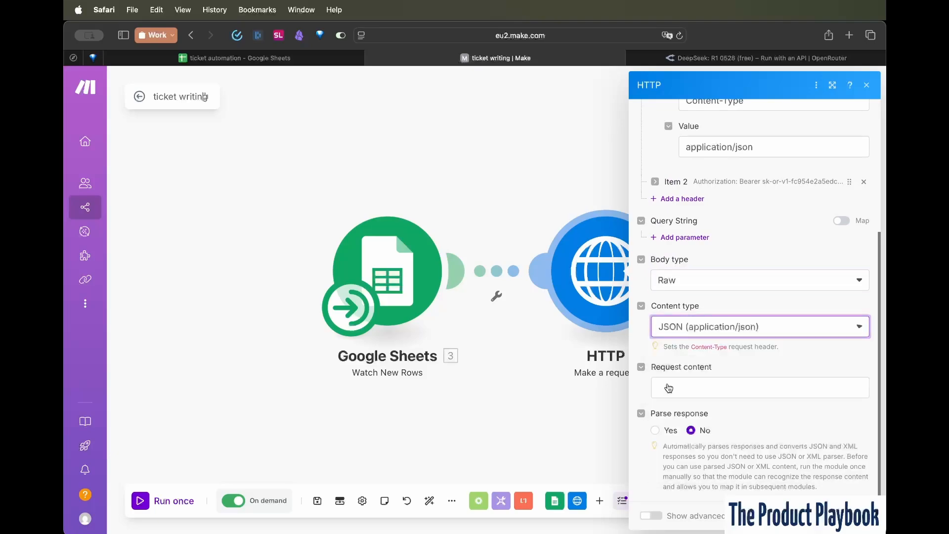
Take the prepared LLM request JSON from the notes and paste it into the Request content field.
key("super+Tab")
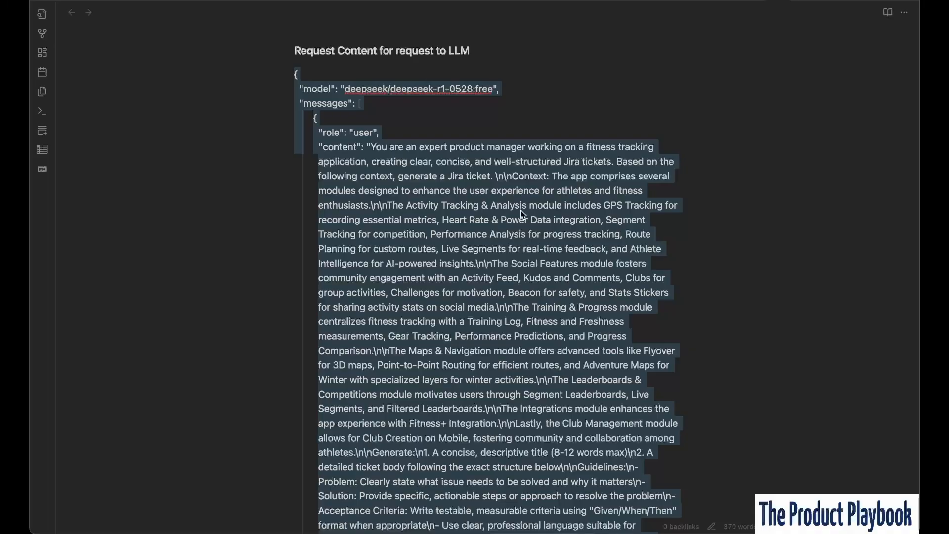
scroll(521, 213, "down", 5)
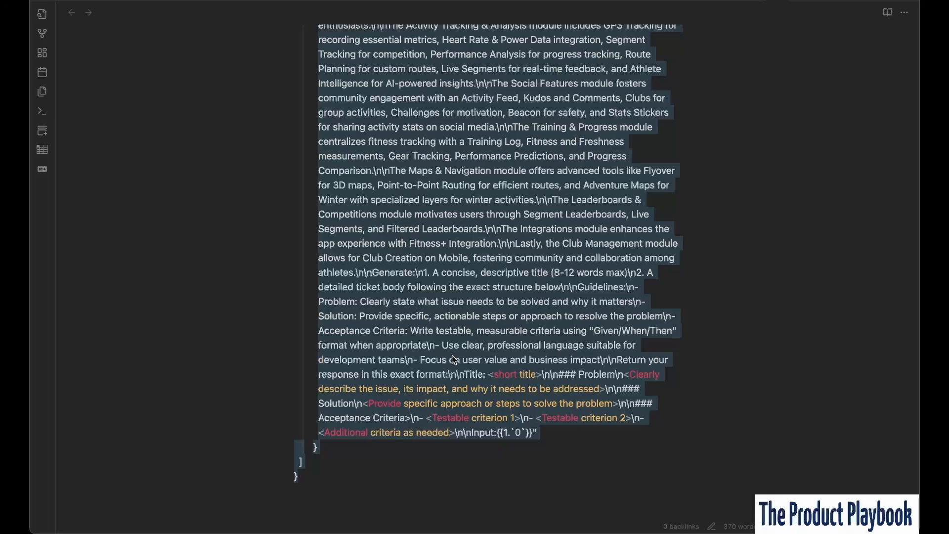
scroll(454, 360, "down", 2)
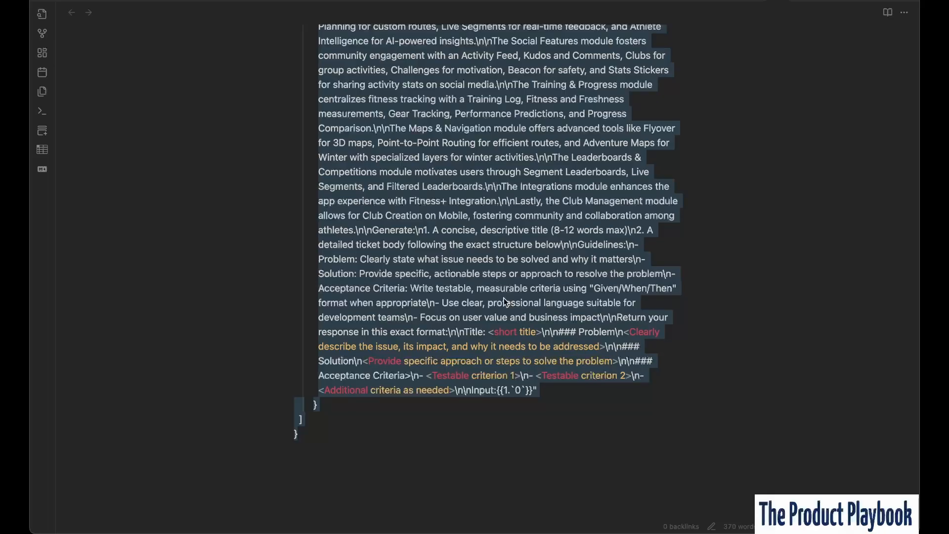
scroll(388, 311, "down", 5)
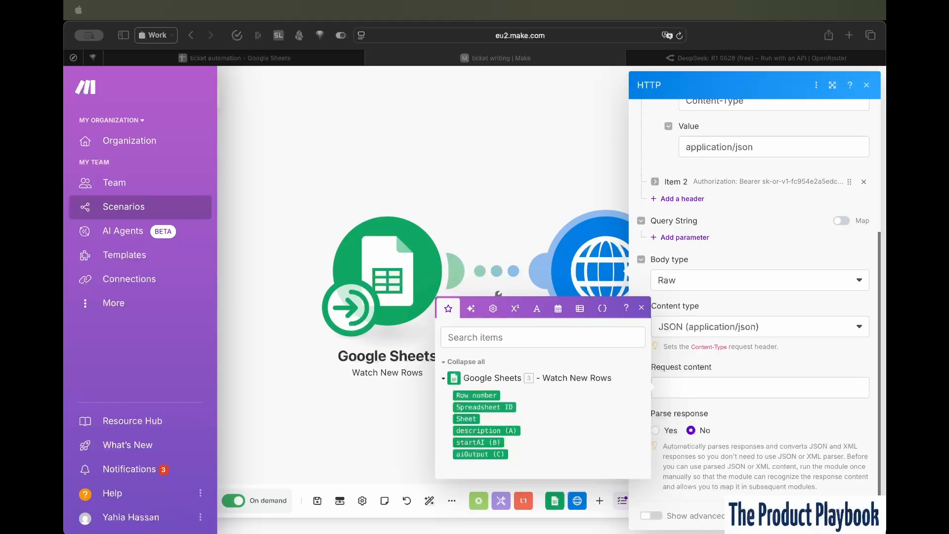
left_click(690, 388)
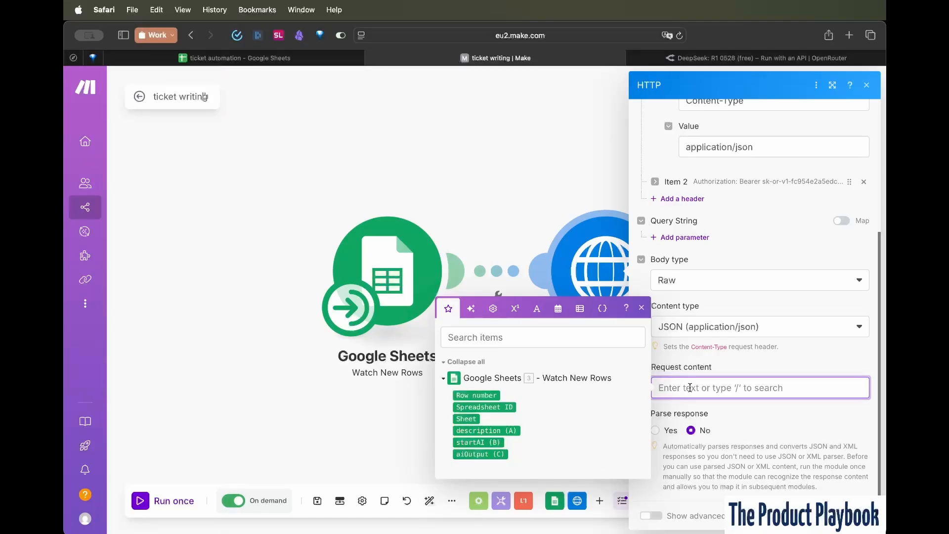
key("super+v")
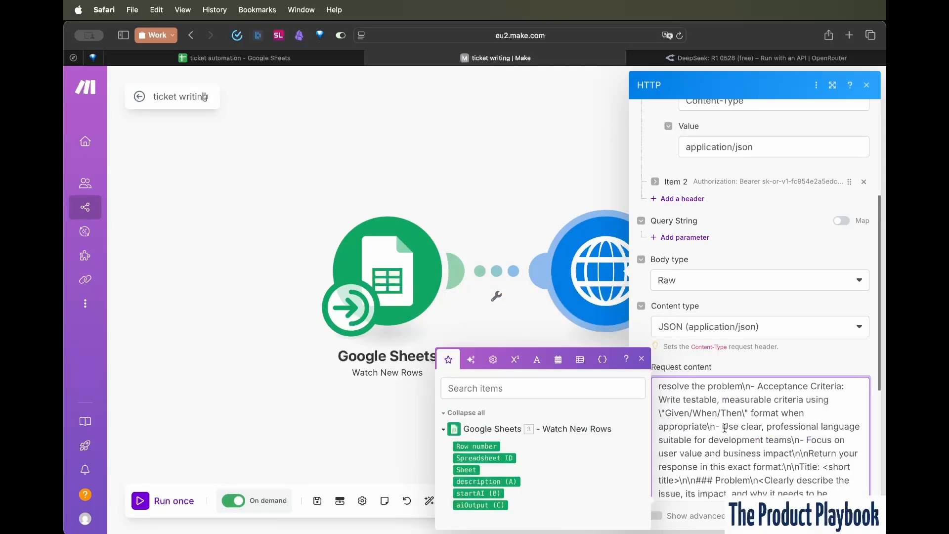
Replace the input placeholder at the end of the request content with the mapped description (A) item.
scroll(726, 428, "down", 5)
scroll(725, 428, "down", 10)
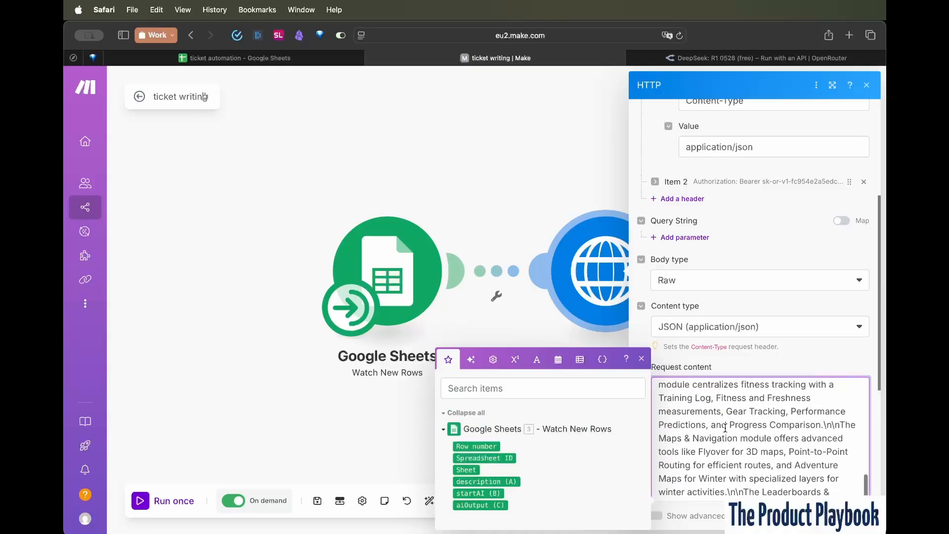
left_click(688, 348)
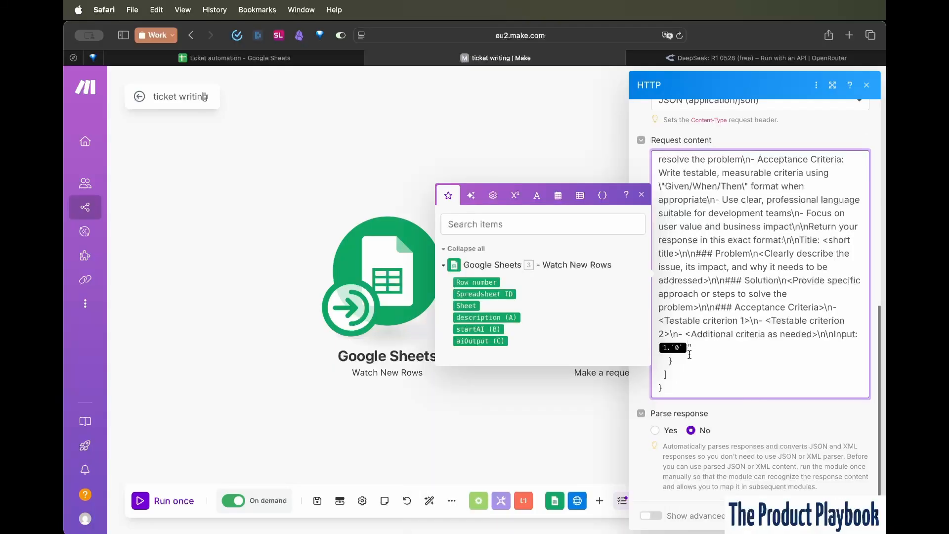
key("BackSpace")
left_click_drag(501, 322, 762, 320)
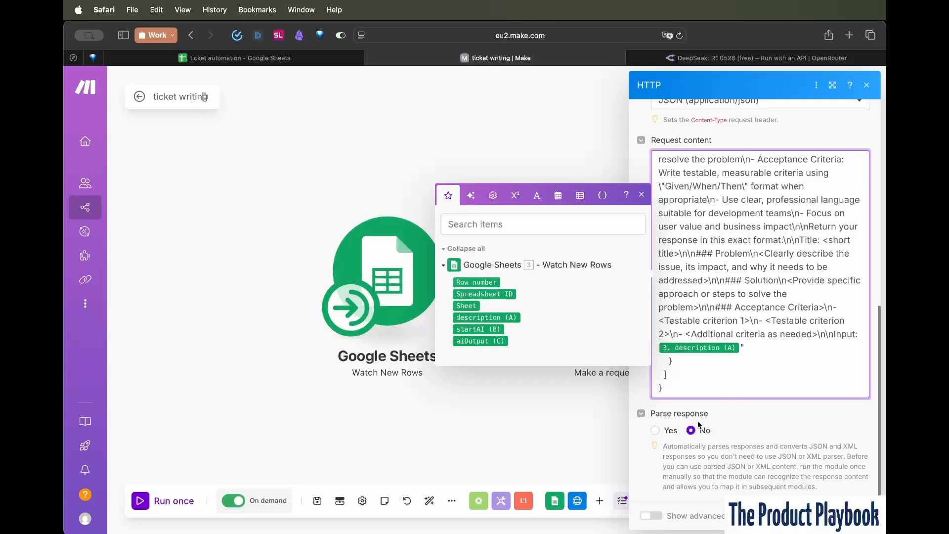
Turn on Parse response and save the HTTP module.
left_click(656, 431)
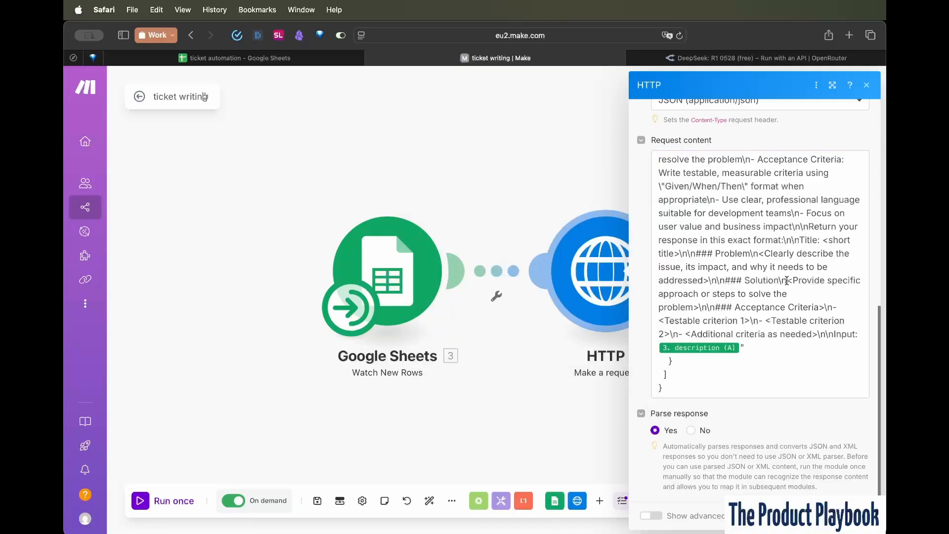
left_click(856, 516)
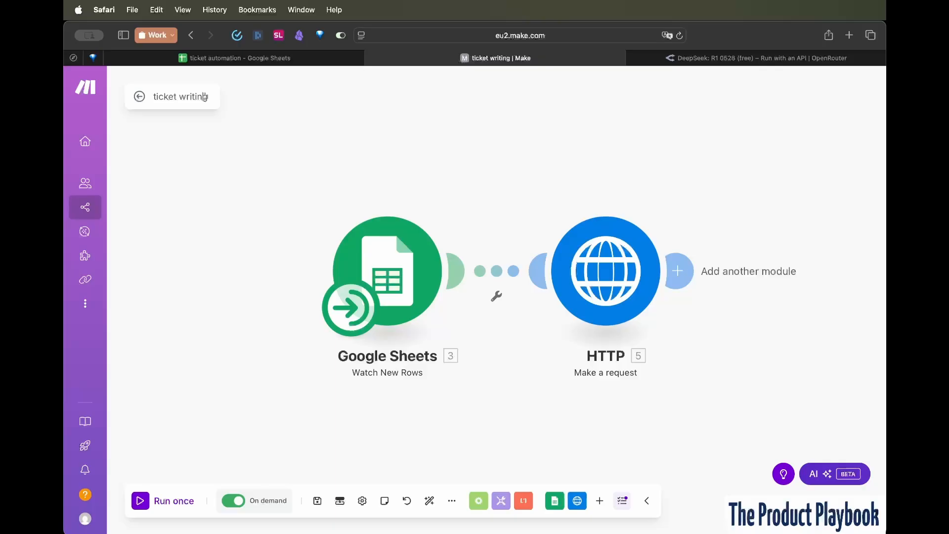
Set up a filter on the link between the Google Sheets and HTTP modules and label it condition A.
key("super+Tab")
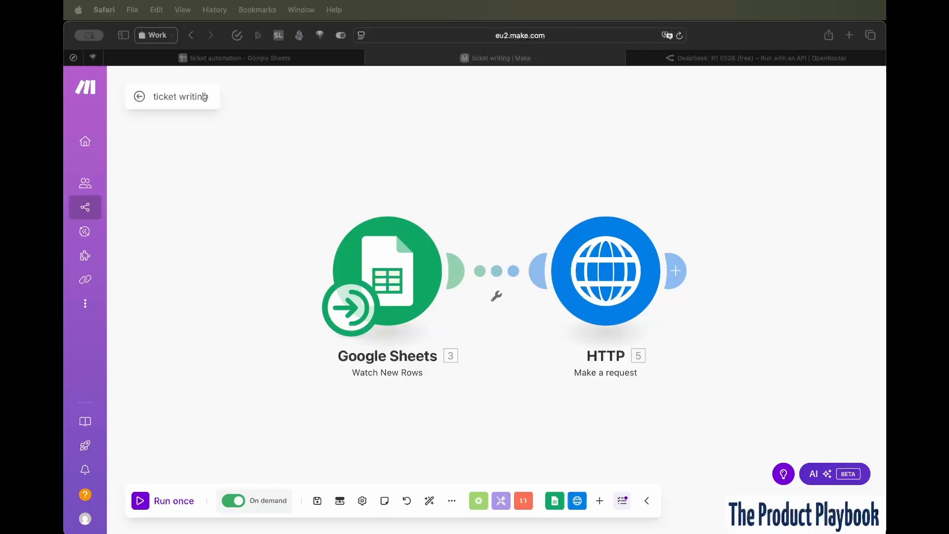
left_click(497, 297)
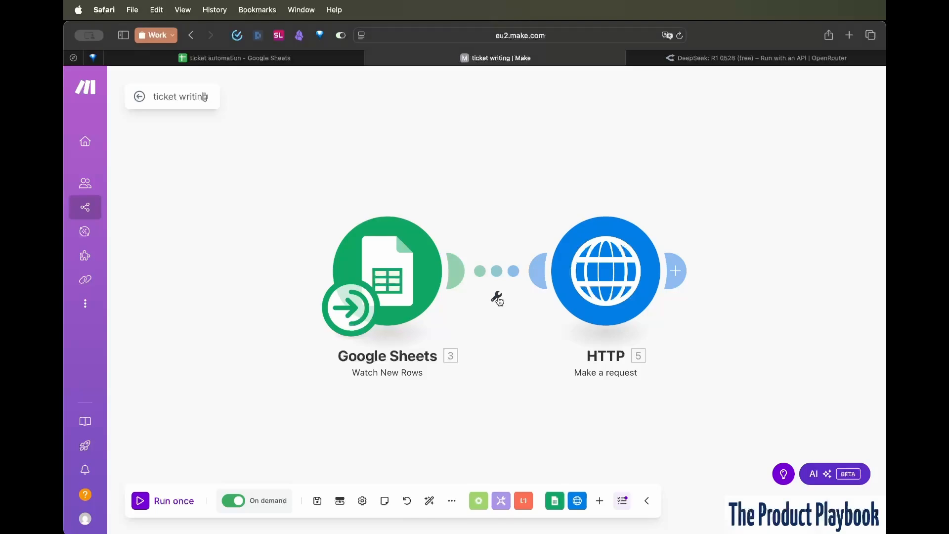
left_click(497, 298)
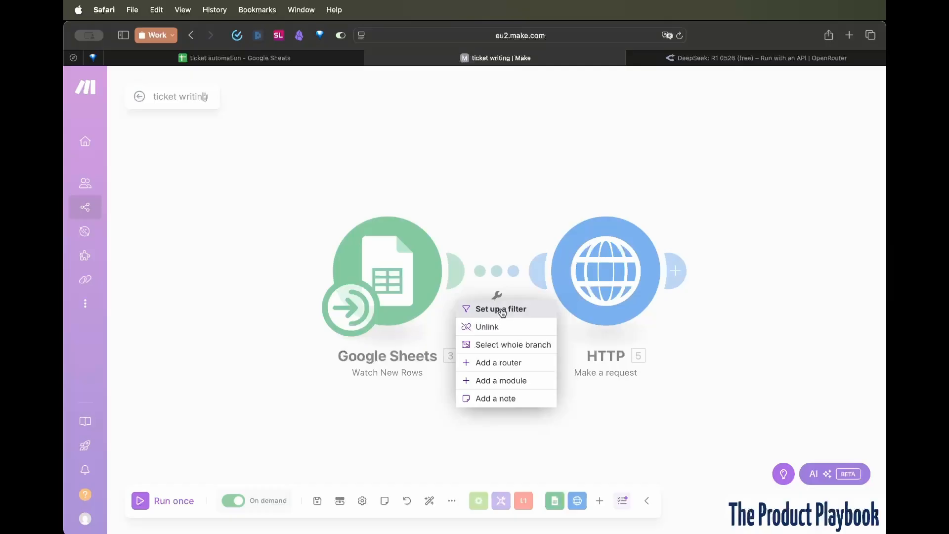
left_click(501, 309)
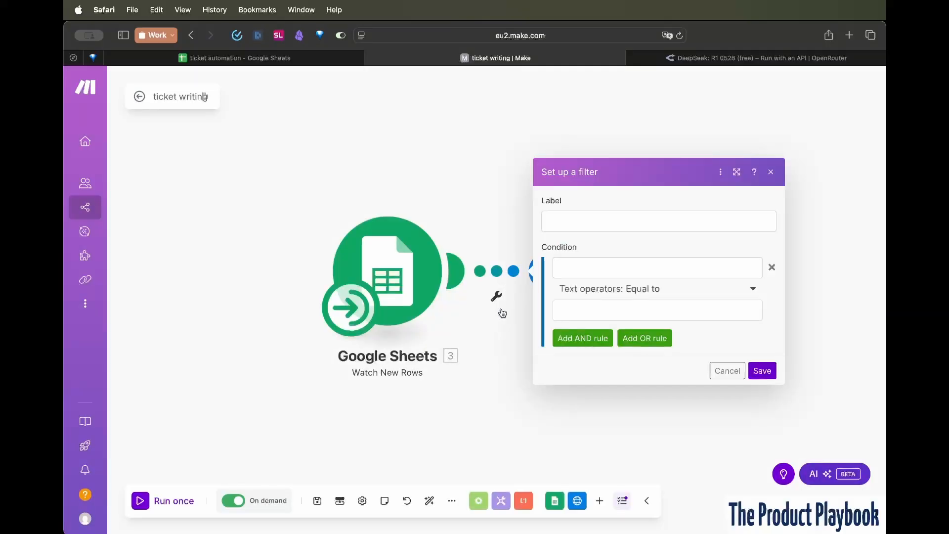
left_click(599, 221)
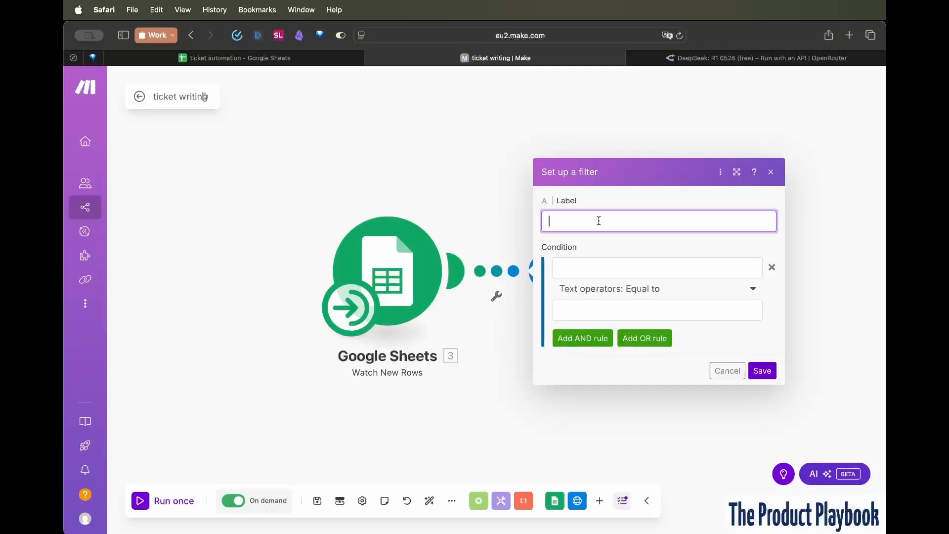
type("condition A")
Make the first filter condition require startAI (B) to equal start.
left_click(645, 268)
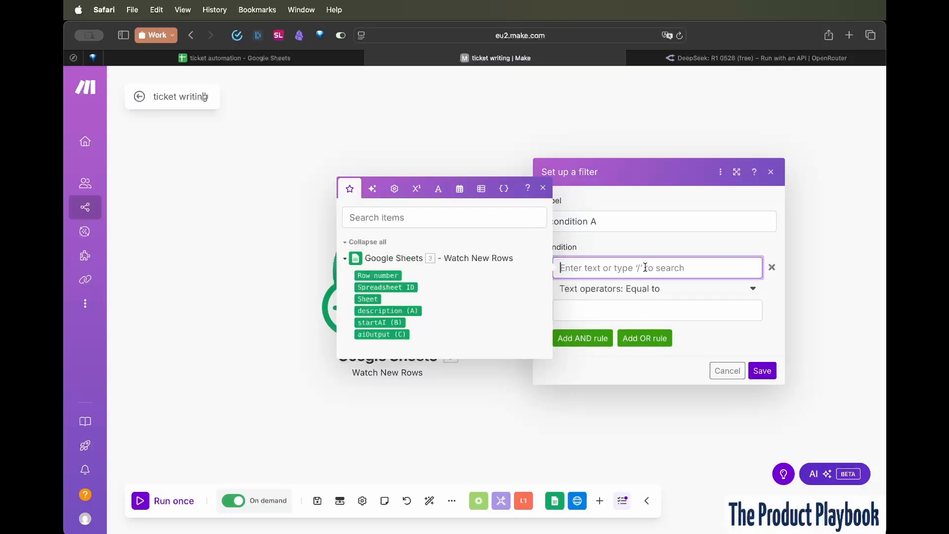
left_click(380, 323)
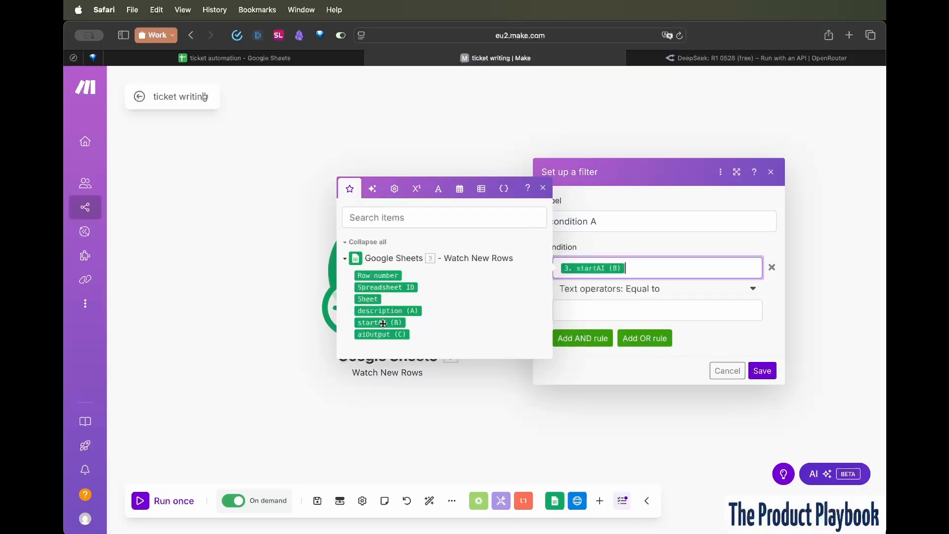
left_click(607, 309)
type("start")
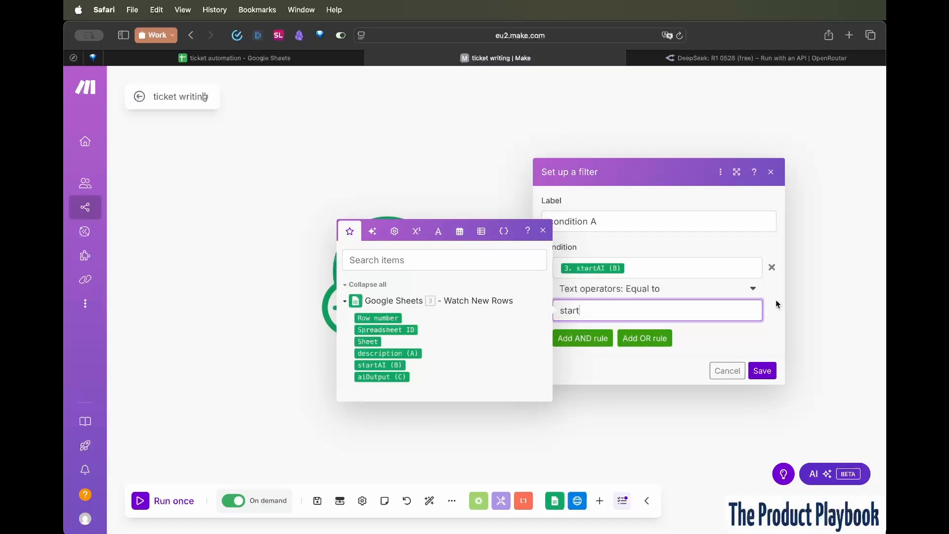
left_click(774, 300)
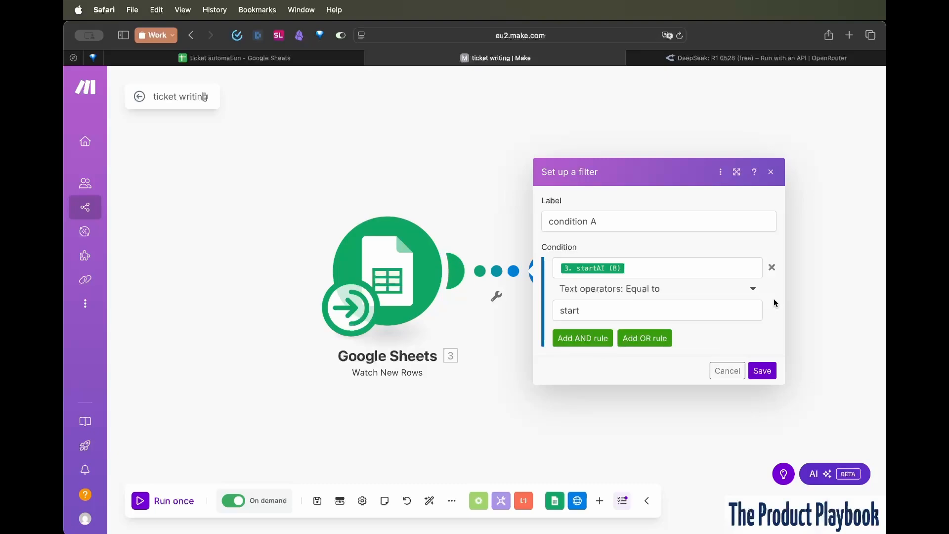
Add an AND rule requiring aiOutput (C) to equal an empty value, and save the filter.
left_click(575, 339)
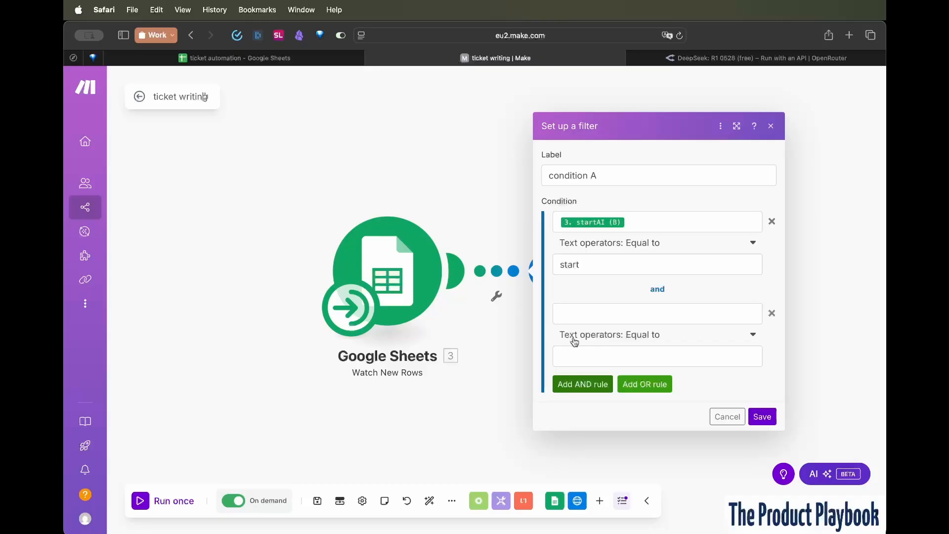
left_click(606, 316)
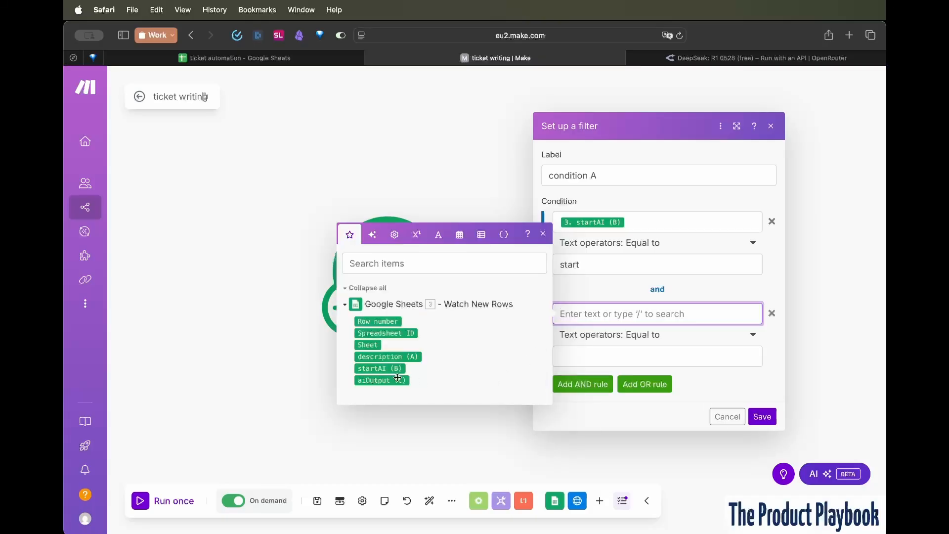
left_click(382, 381)
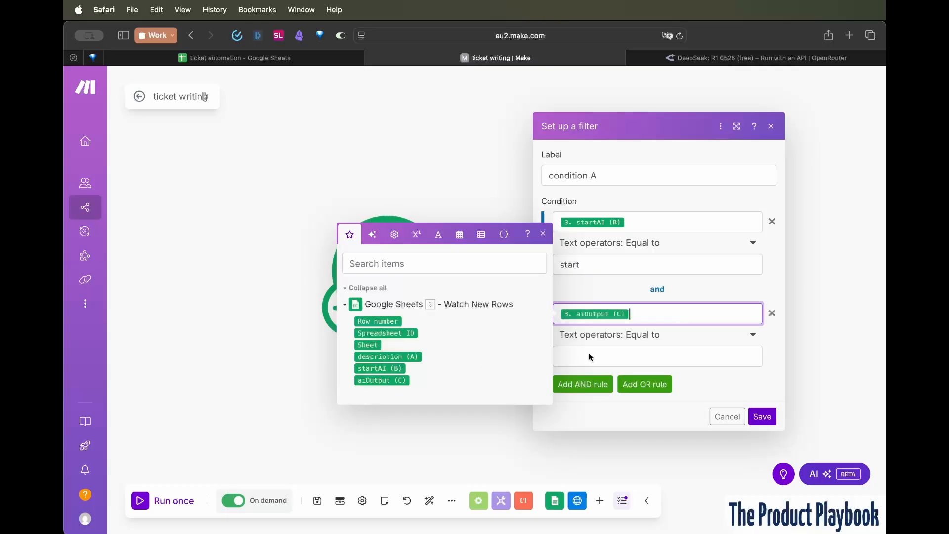
left_click(615, 354)
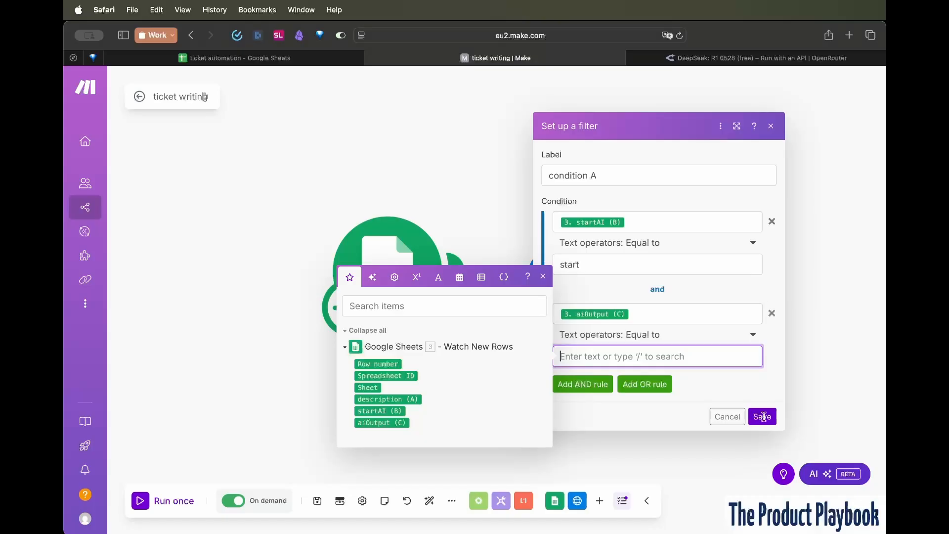
left_click(763, 418)
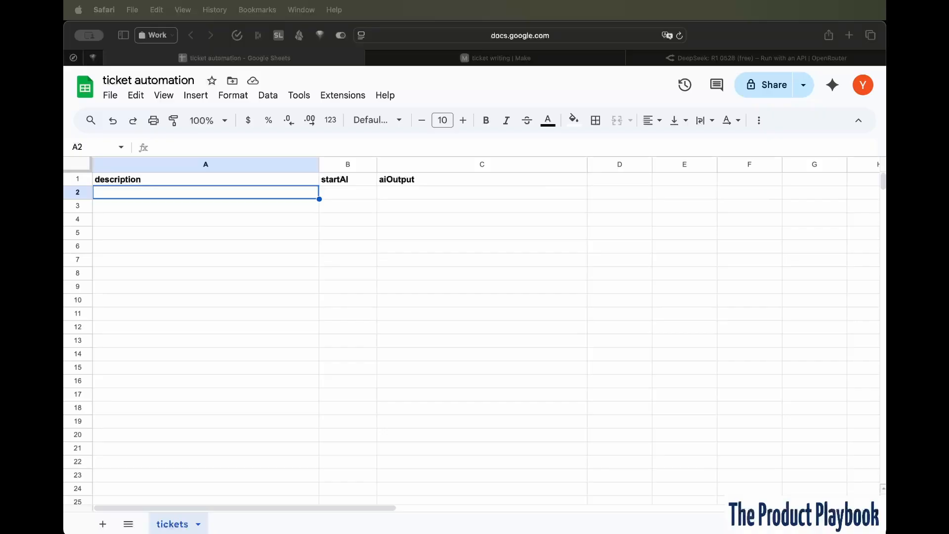
Enter the ticket description "users can't export inidividual training data to csv" in cell A2 of the tickets sheet.
left_click(140, 193)
double_click(141, 193)
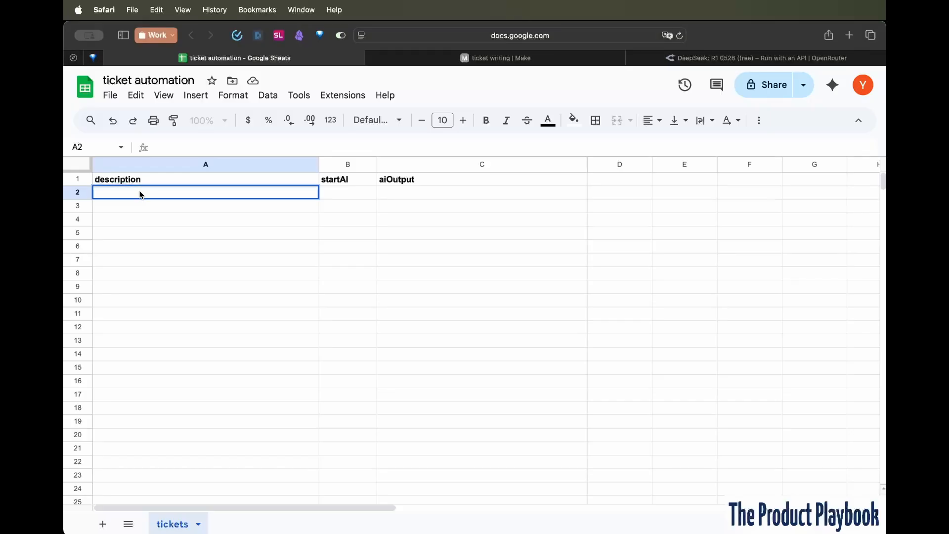
type("users can")
type("'t ")
type("export ")
type("inidivudla")
key("BackSpace")
key("BackSpace")
key("BackSpace")
key("BackSpace")
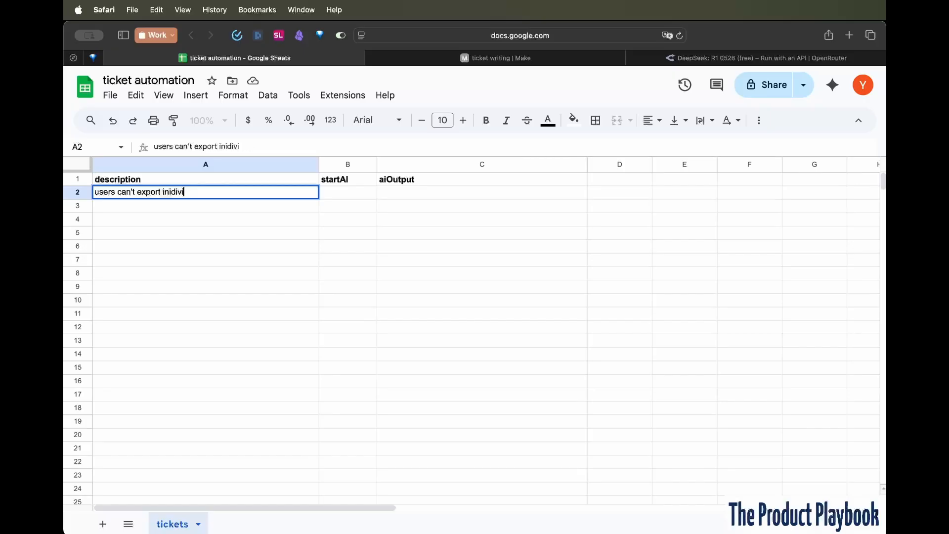
type("dual training")
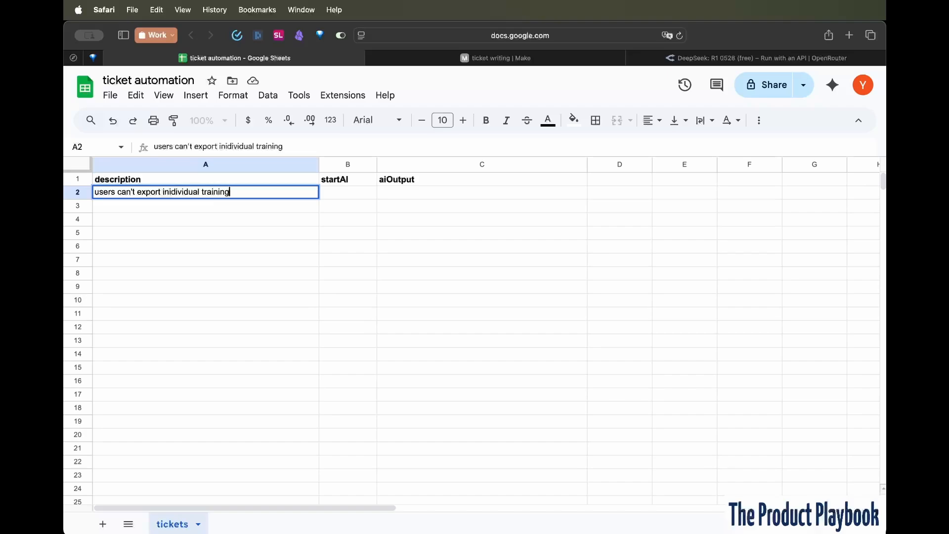
type(" data to csv")
Enter start in the startAI cell of the same row.
key("Tab")
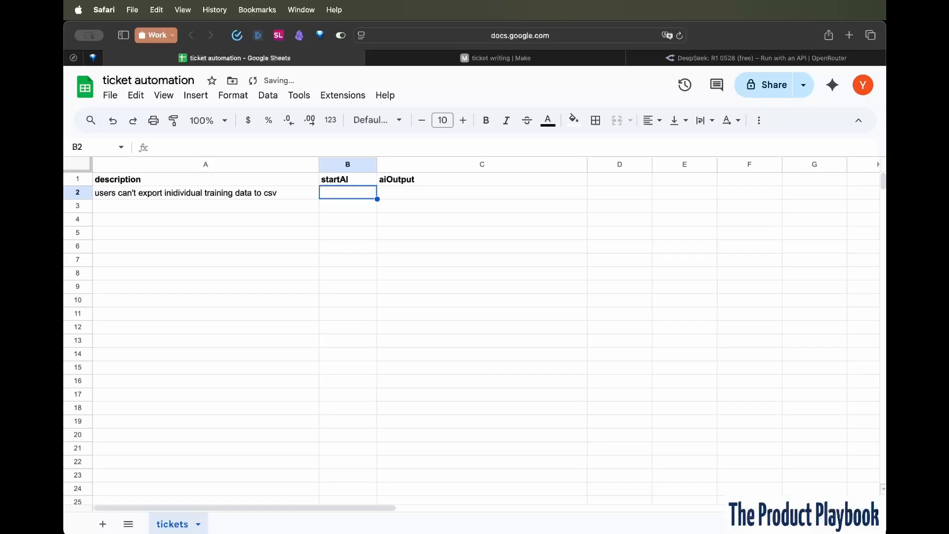
type("s")
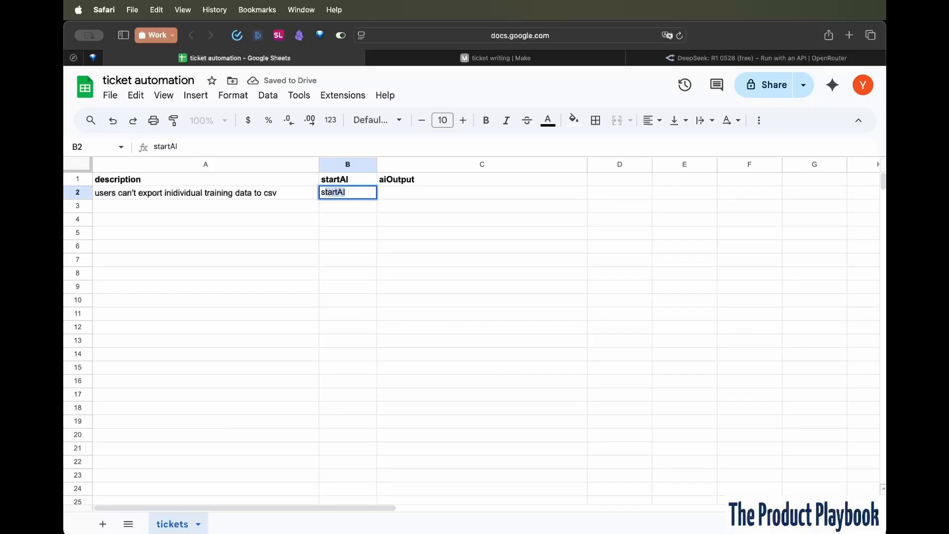
type("tart")
key("BackSpace")
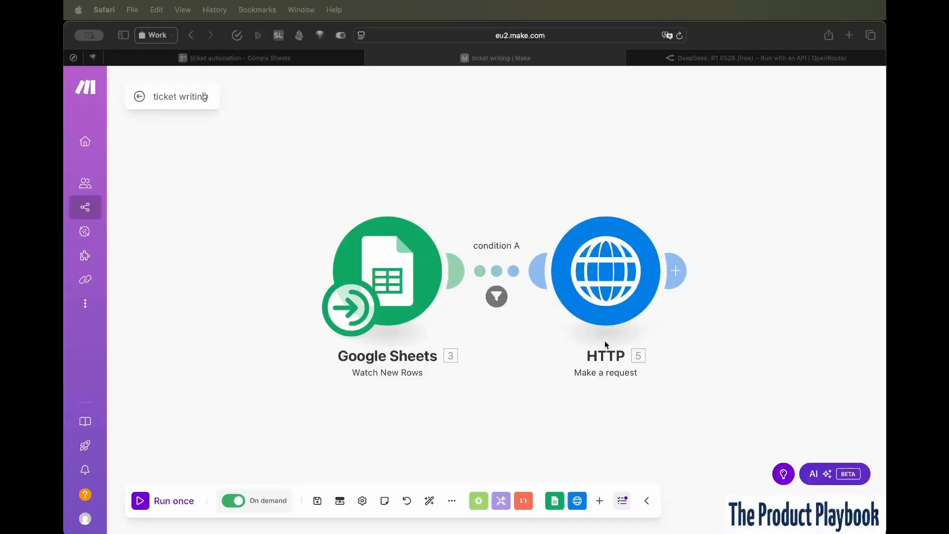
Set the Google Sheets trigger to start from all rows.
right_click(416, 280)
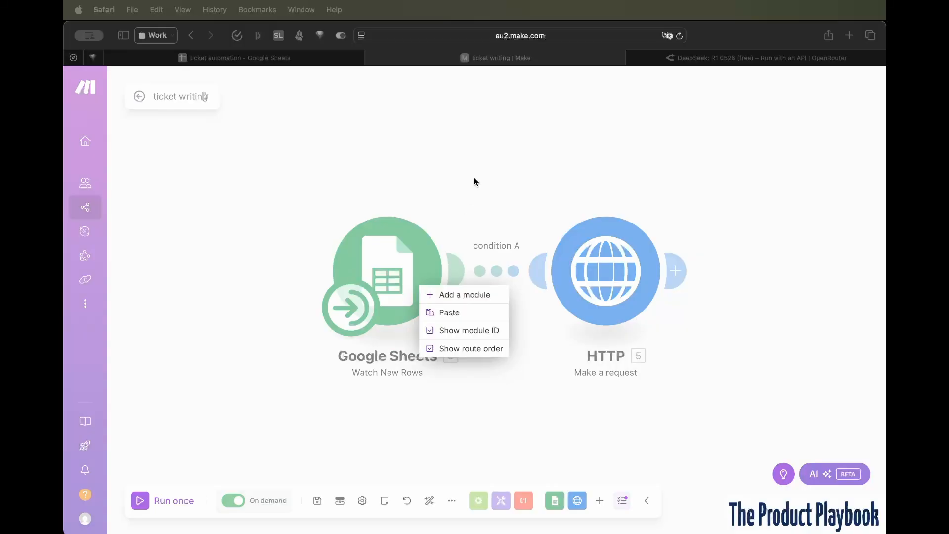
left_click(455, 178)
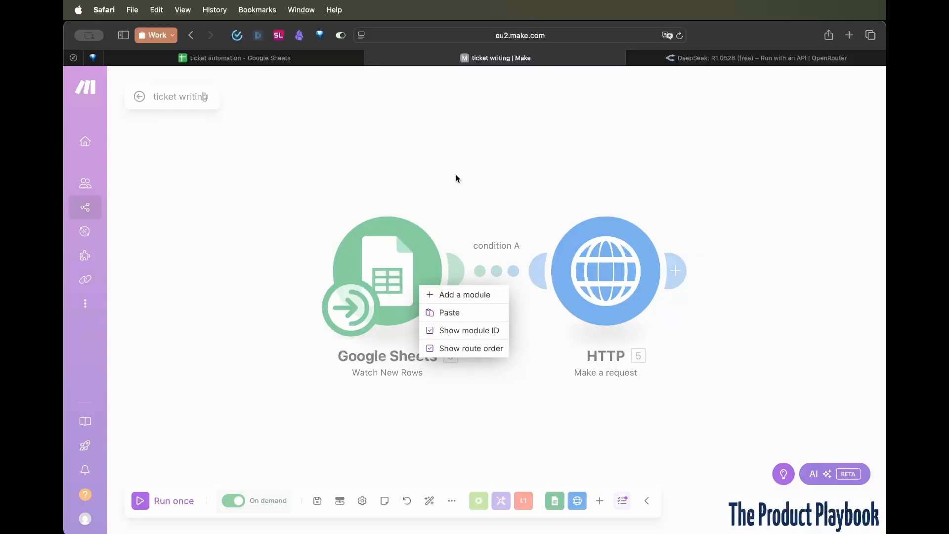
right_click(424, 275)
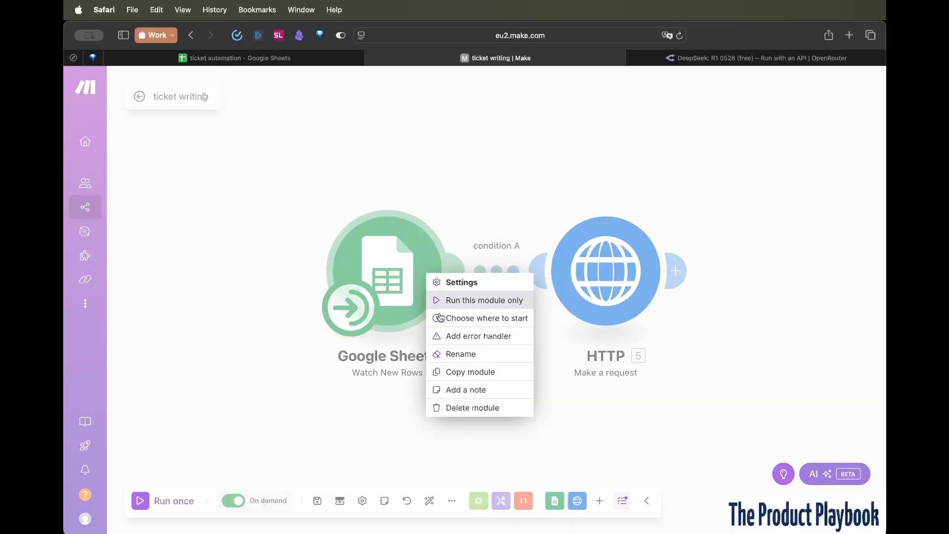
left_click(474, 320)
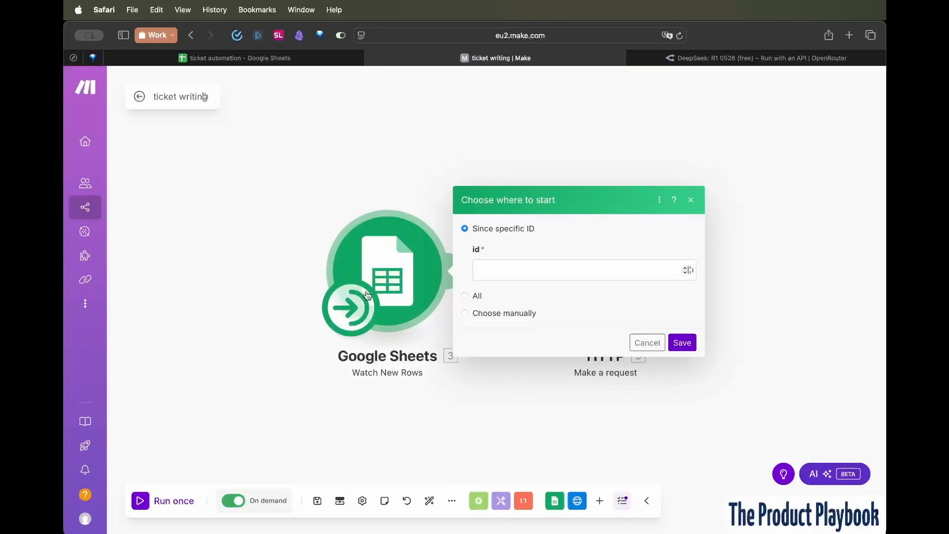
left_click(467, 294)
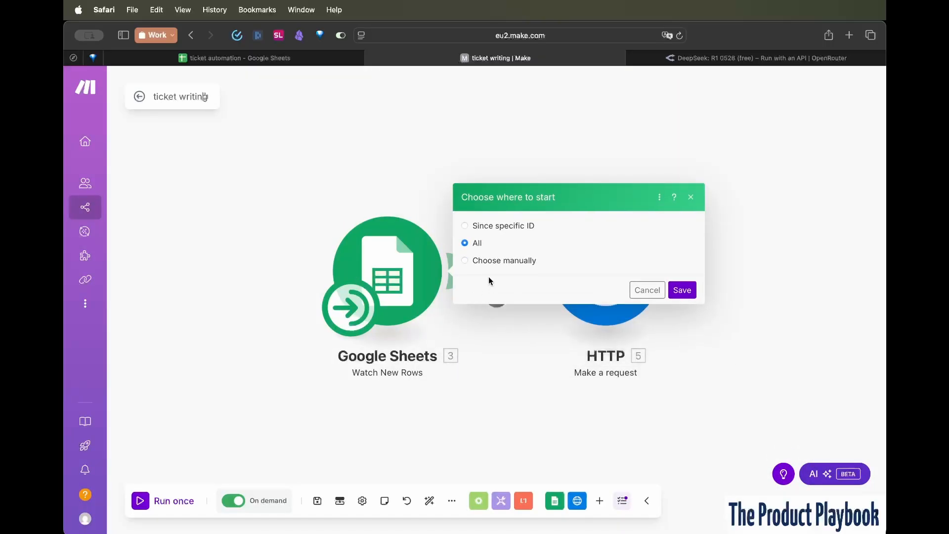
left_click(689, 291)
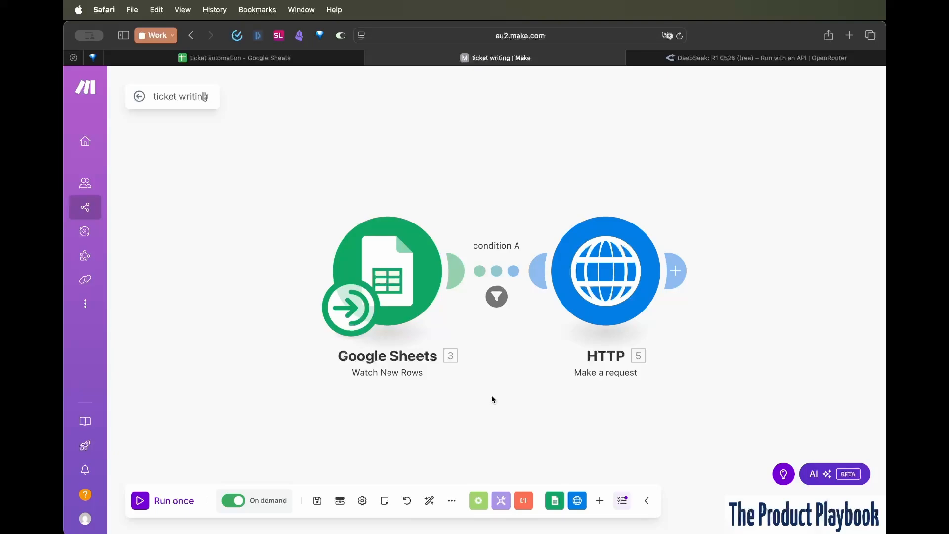
Run the scenario once and open the HTTP module's operation details.
left_click(143, 504)
left_click(141, 503)
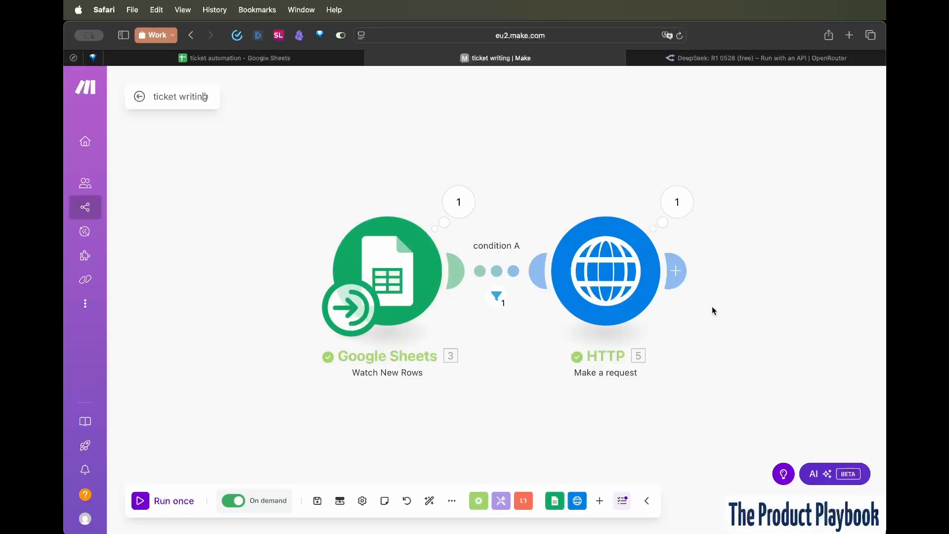
left_click(679, 204)
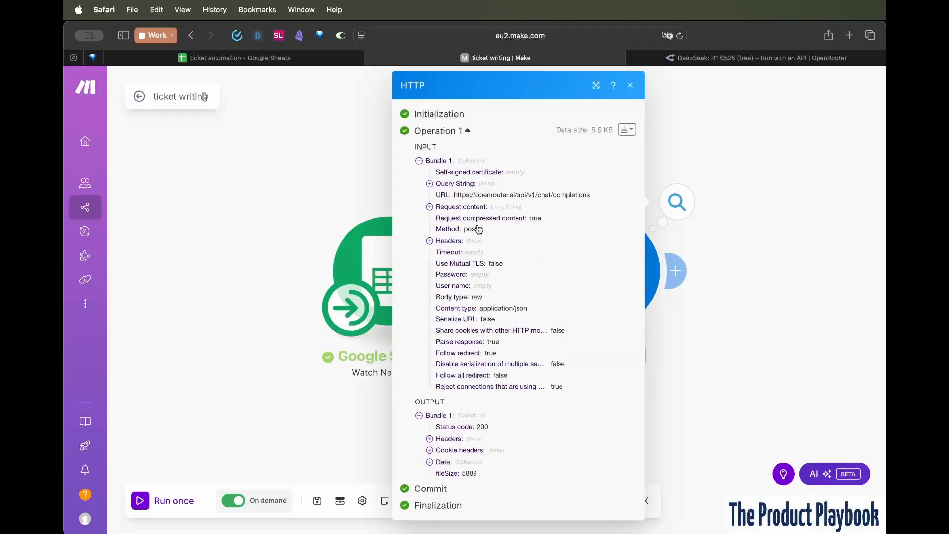
Examine the sent request content and expand the response data down to the returned message content.
left_click(430, 207)
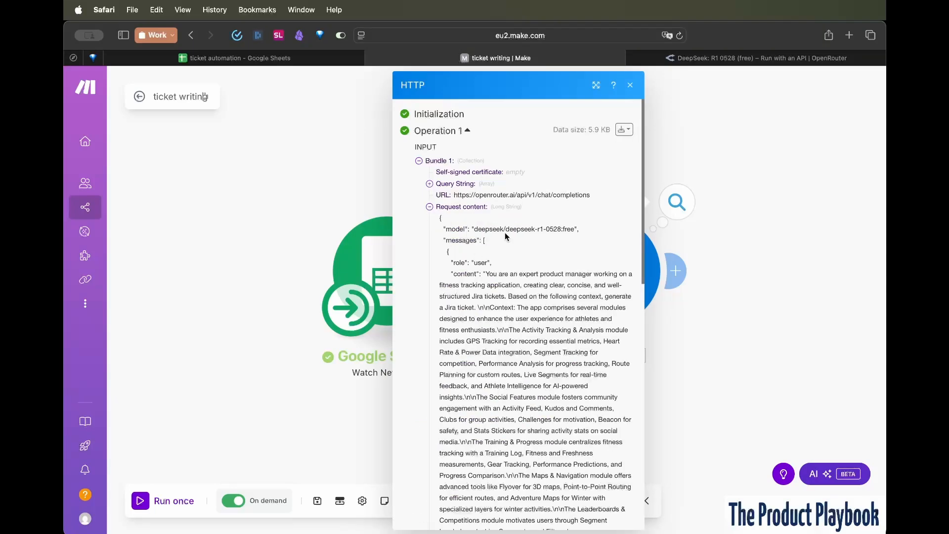
scroll(505, 236, "down", 20)
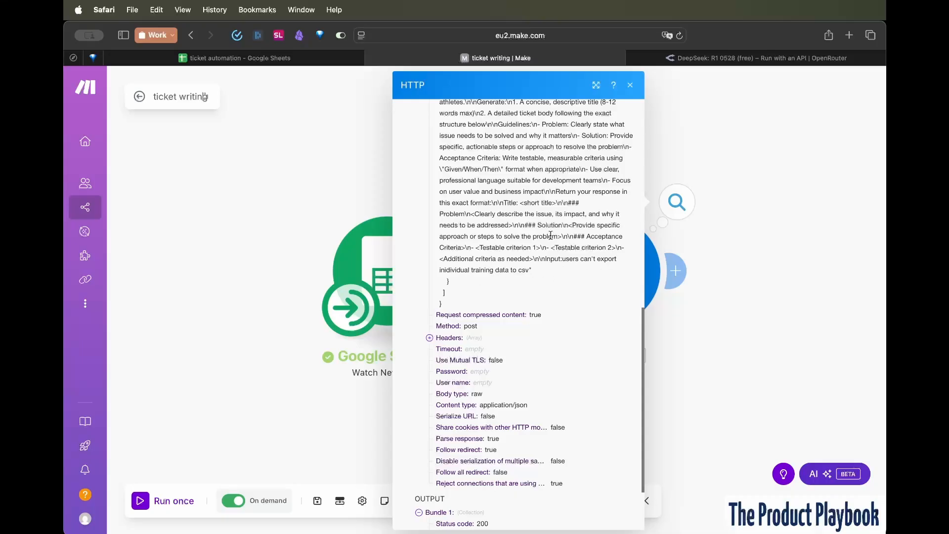
scroll(550, 235, "down", 4)
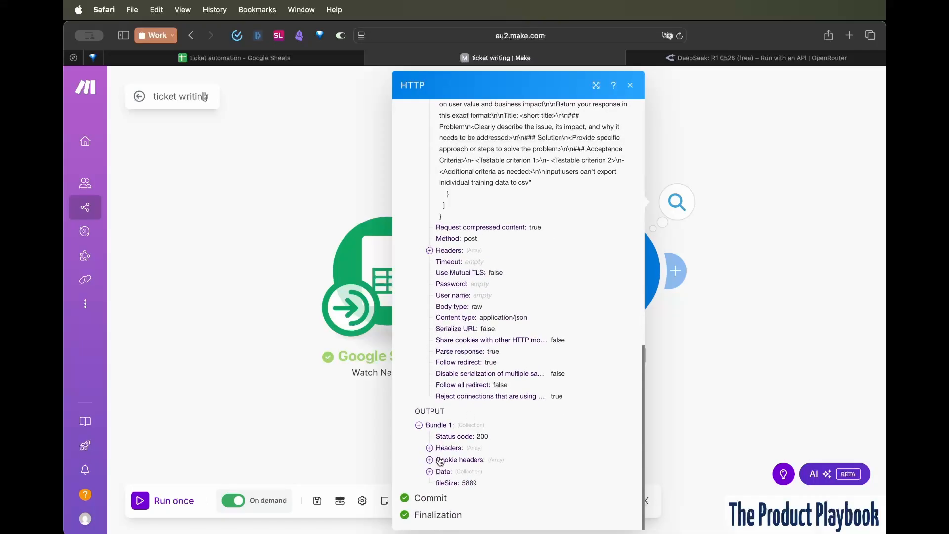
left_click(429, 472)
scroll(519, 339, "down", 4)
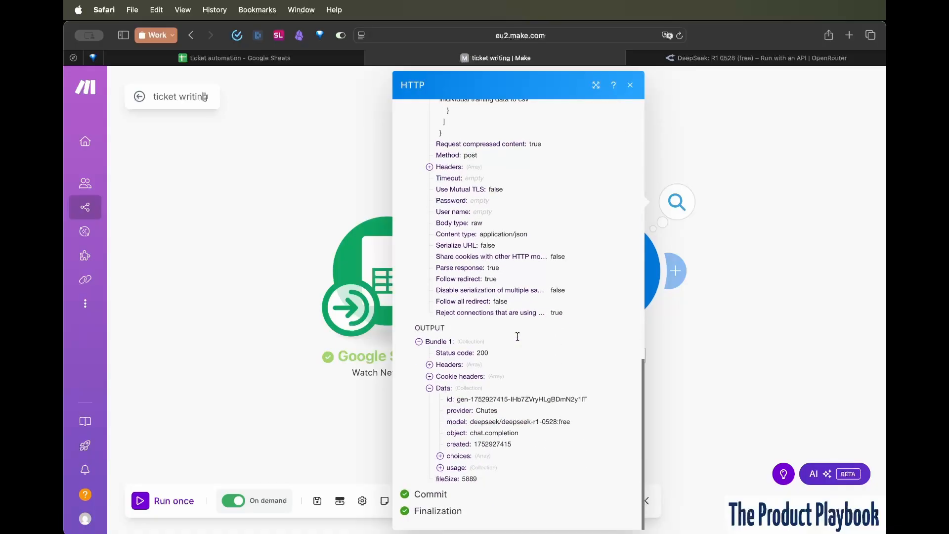
left_click(440, 460)
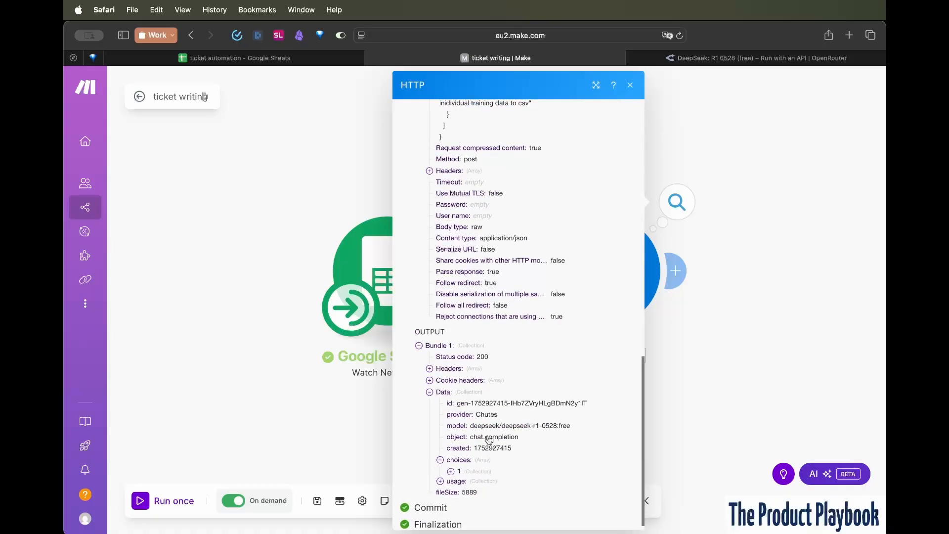
scroll(454, 465, "down", 1)
left_click(451, 459)
left_click(462, 460)
scroll(470, 460, "down", 2)
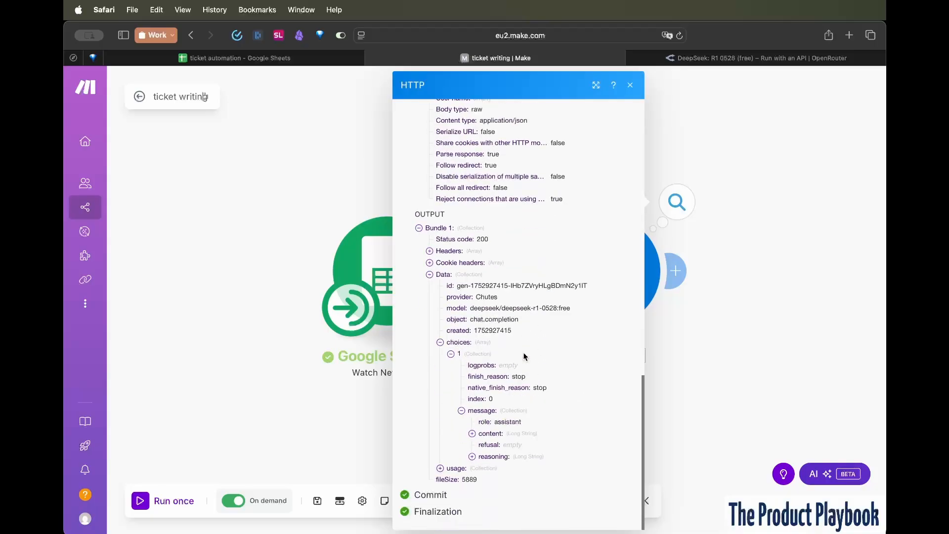
left_click(472, 437)
scroll(567, 360, "down", 10)
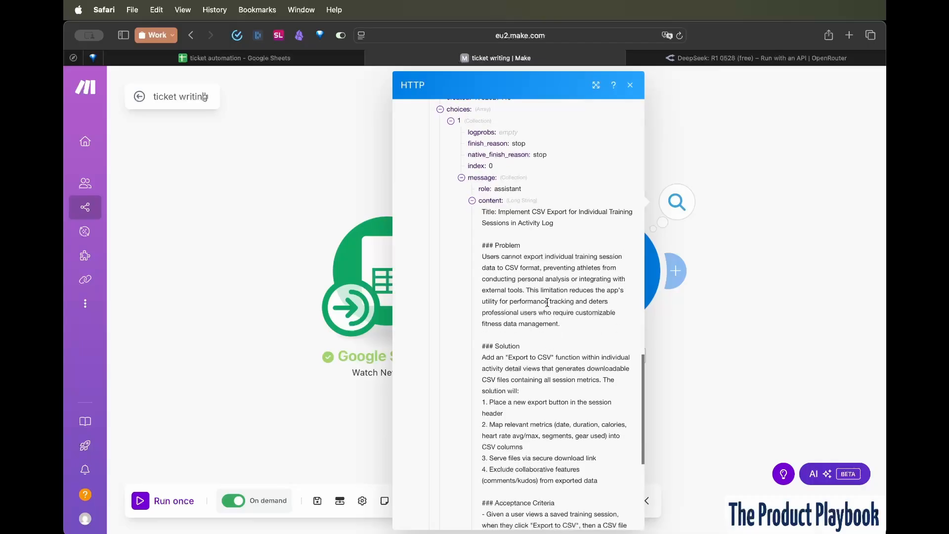
Read through the returned ticket content in the HTTP operation details and close them.
scroll(548, 303, "down", 3)
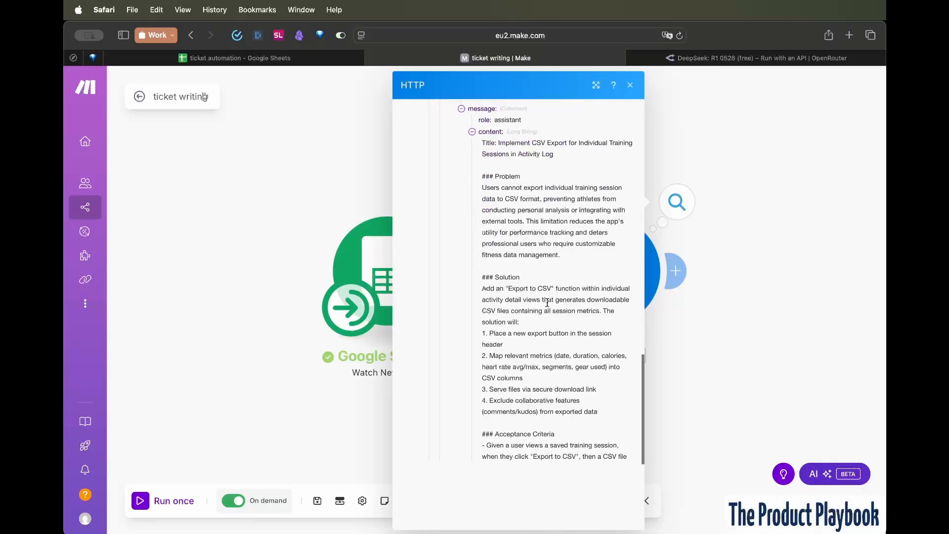
scroll(548, 302, "down", 7)
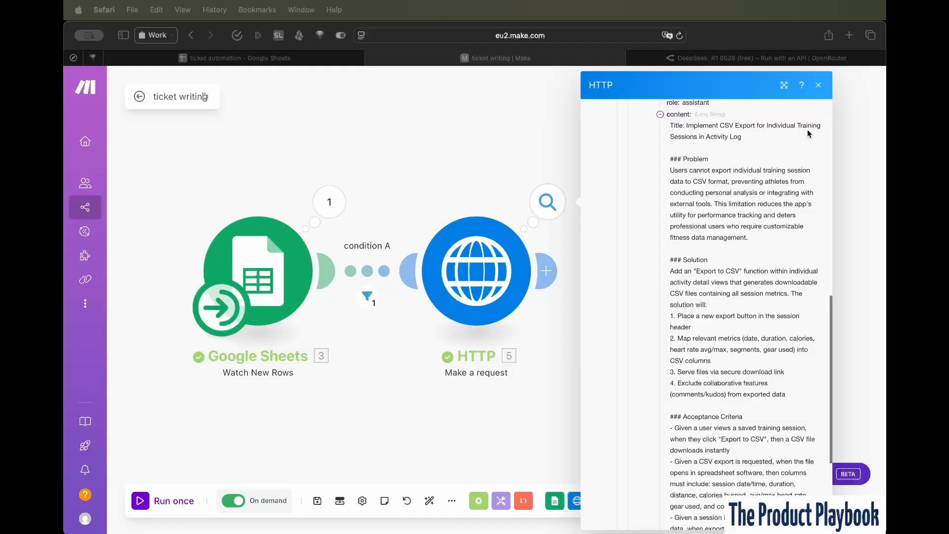
left_click(819, 89)
left_click(820, 90)
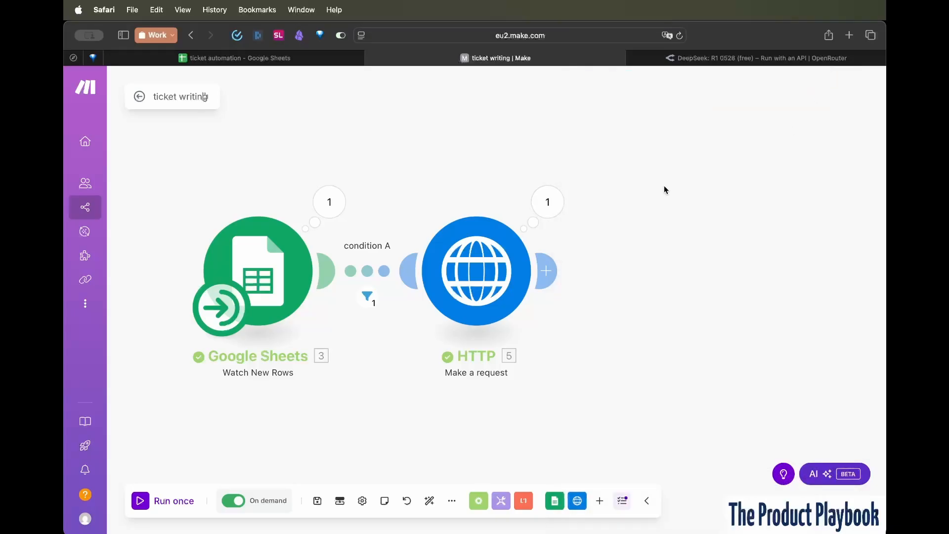
Add a Google Sheets Update a Row module after the HTTP module and select the ticket automation spreadsheet.
left_click(554, 276)
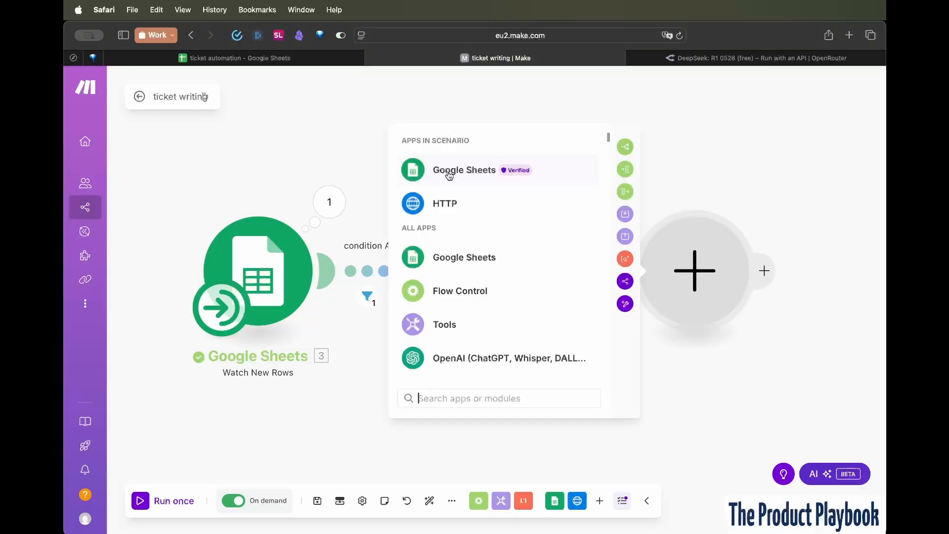
left_click(449, 174)
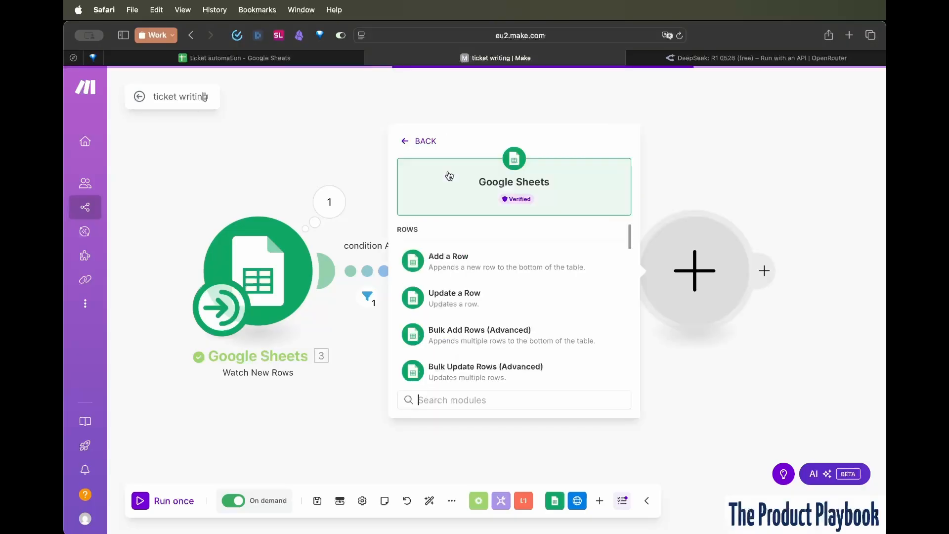
left_click(457, 300)
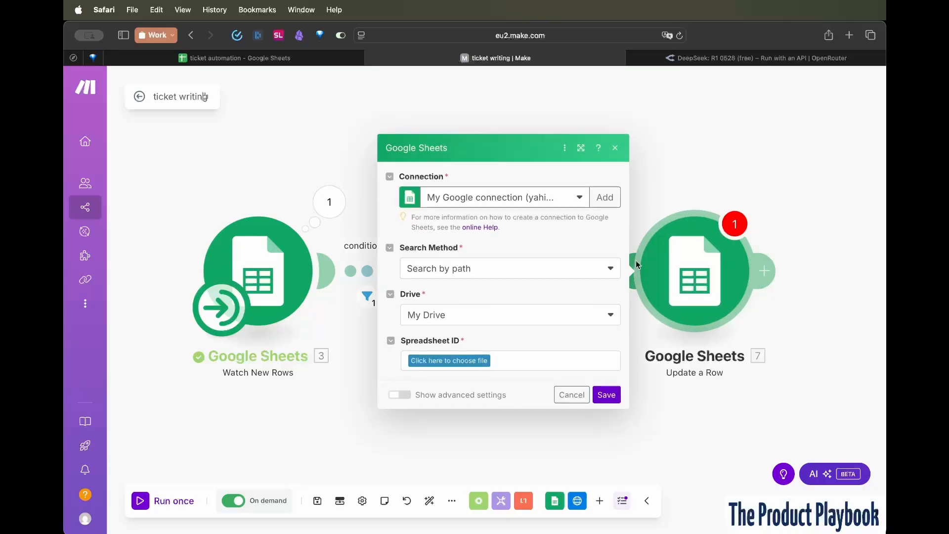
left_click(442, 361)
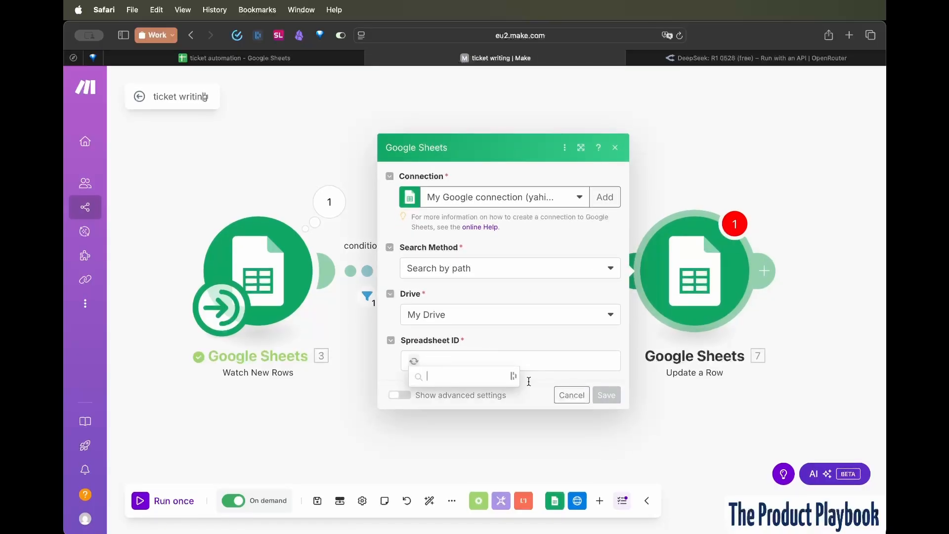
left_click(443, 377)
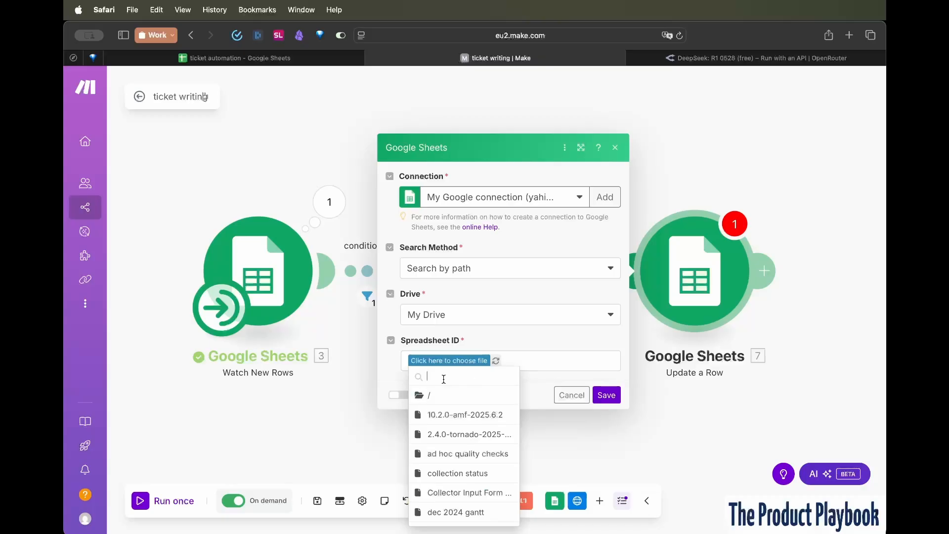
type("tick")
left_click(470, 402)
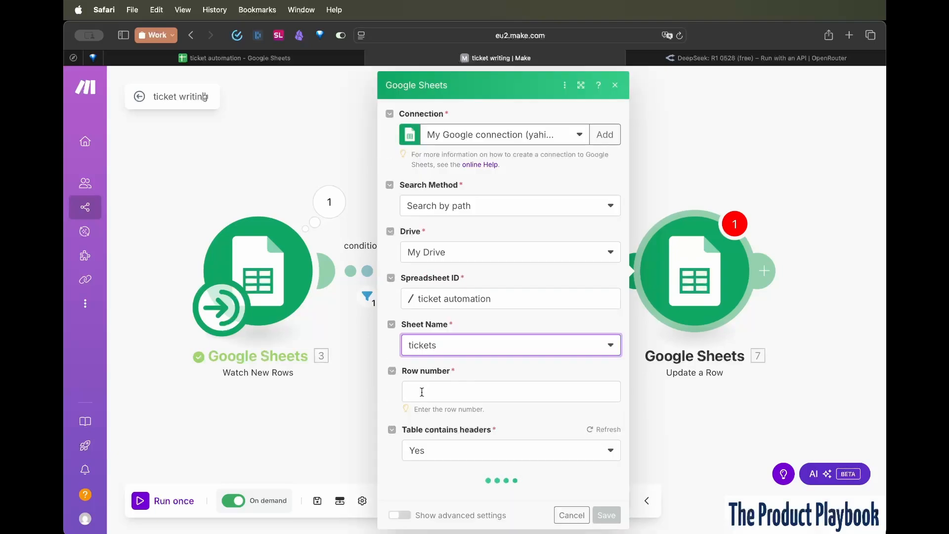
Map the Row number field to the trigger's Row number.
left_click(422, 392)
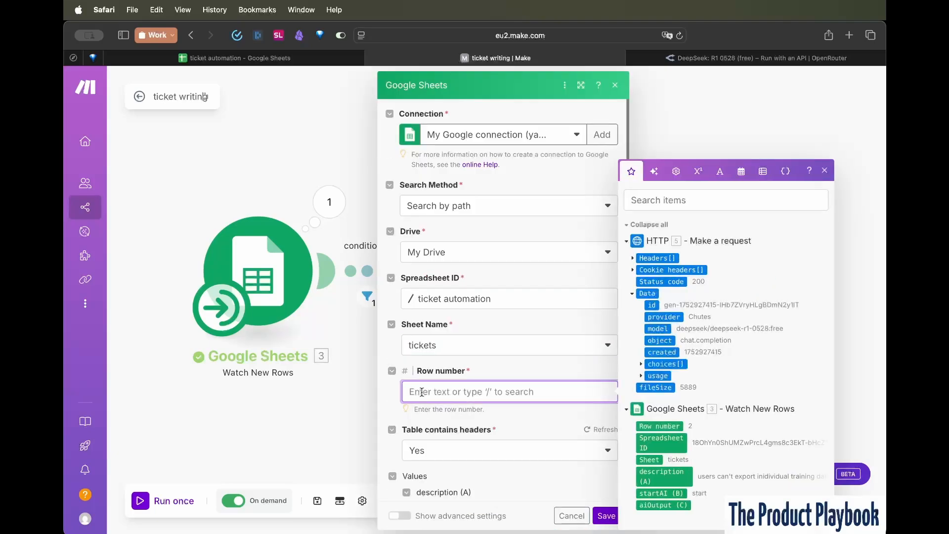
left_click(660, 426)
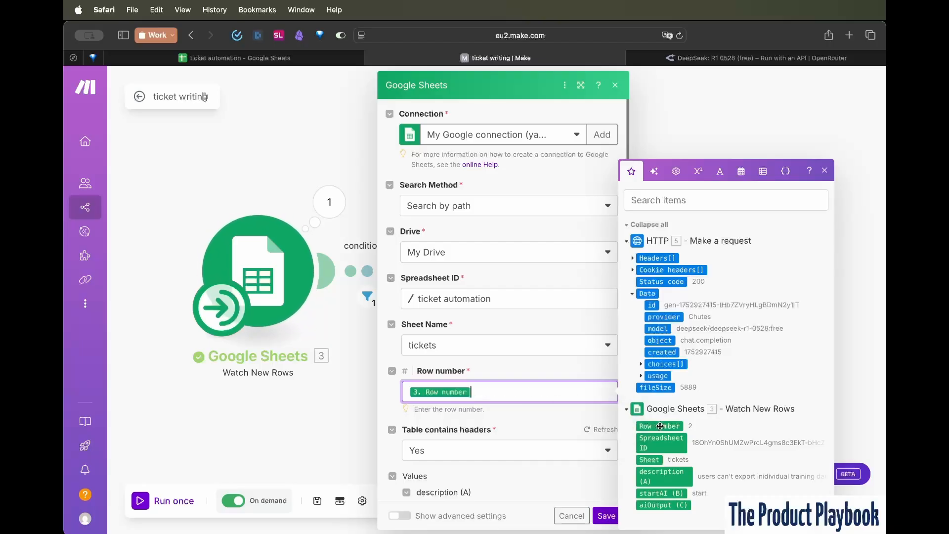
left_click(527, 414)
Map the aiOutput (C) value to the HTTP response's choices message content and save the module.
scroll(514, 346, "down", 5)
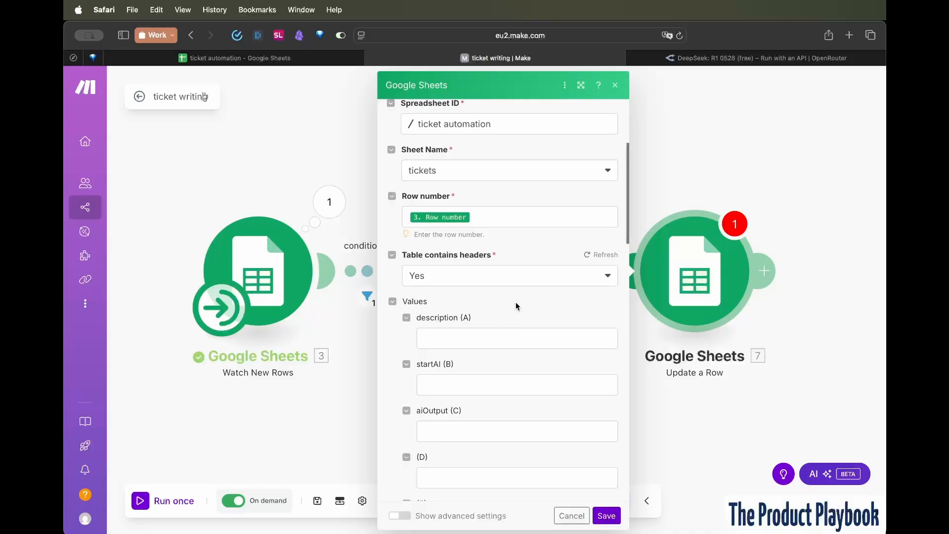
scroll(519, 277, "down", 3)
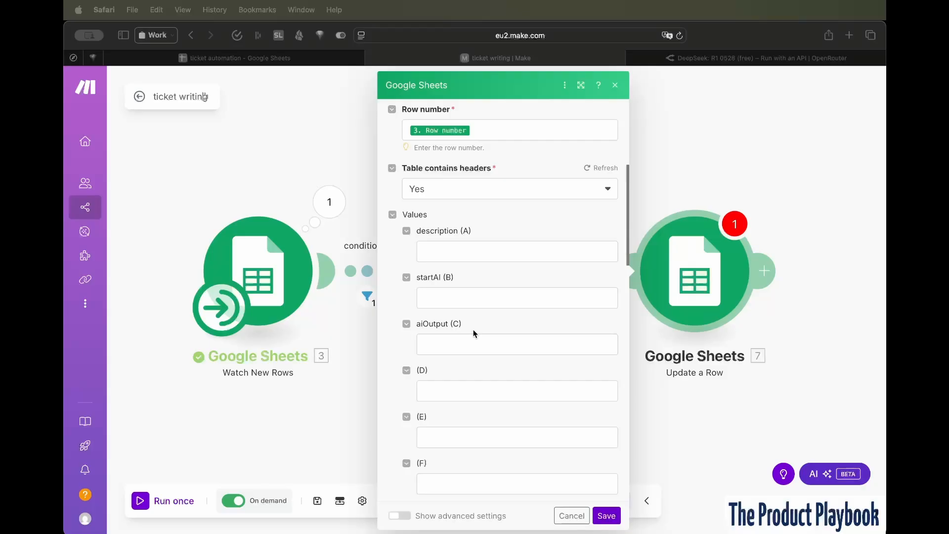
left_click(443, 346)
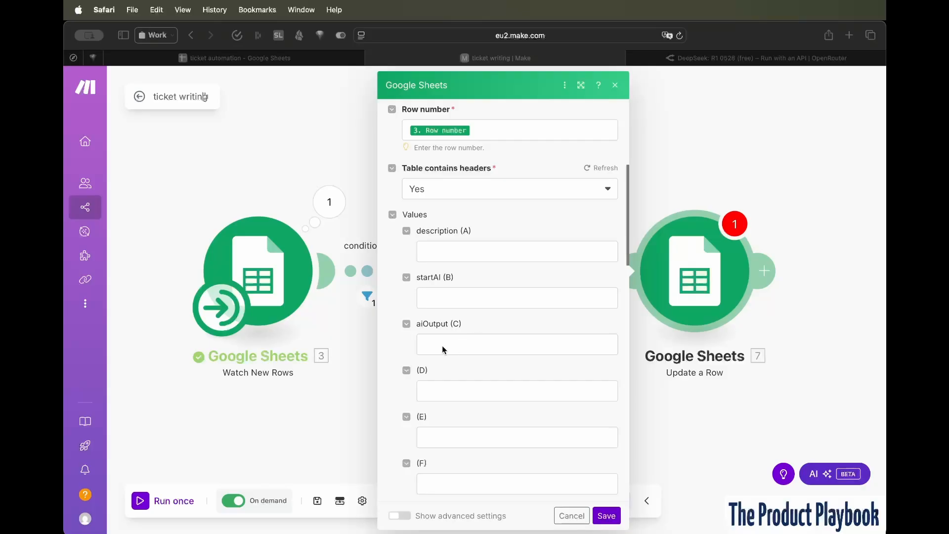
left_click(454, 347)
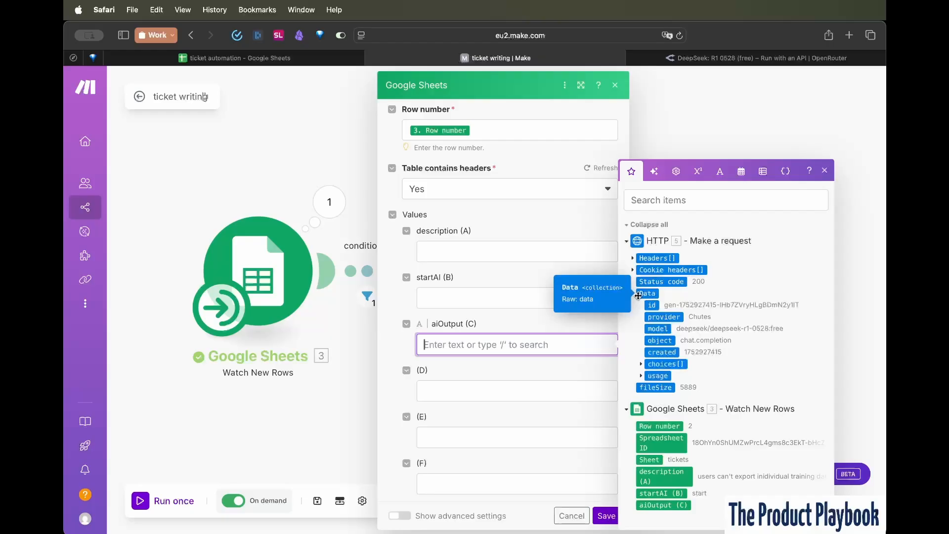
left_click(641, 364)
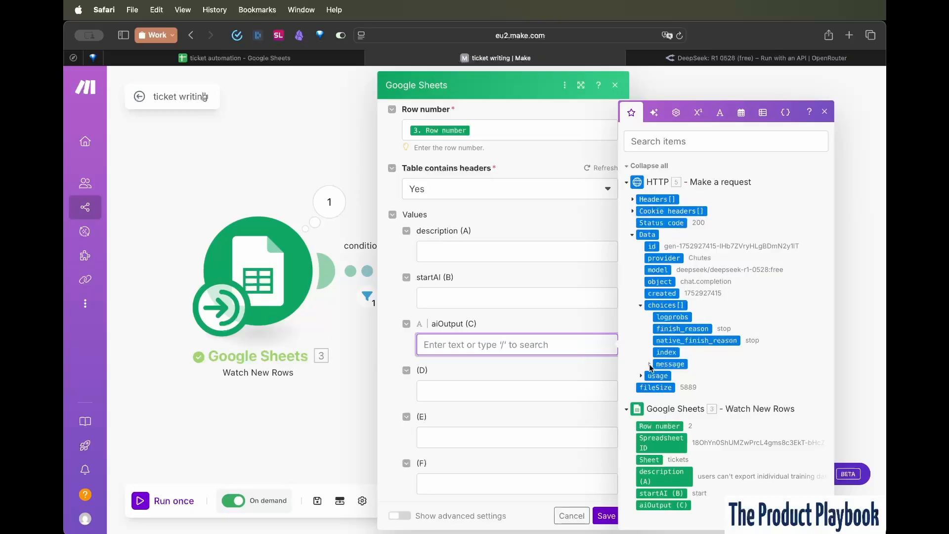
left_click(650, 365)
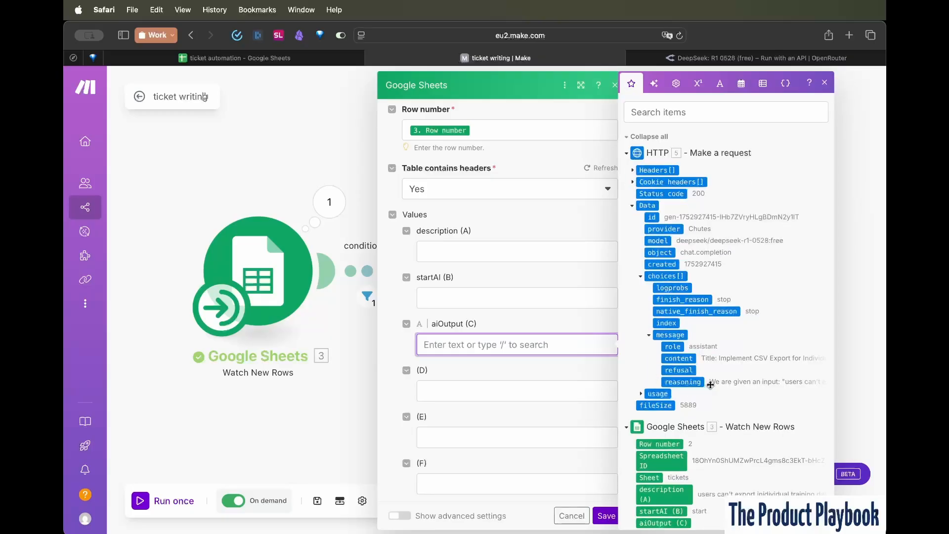
left_click(677, 359)
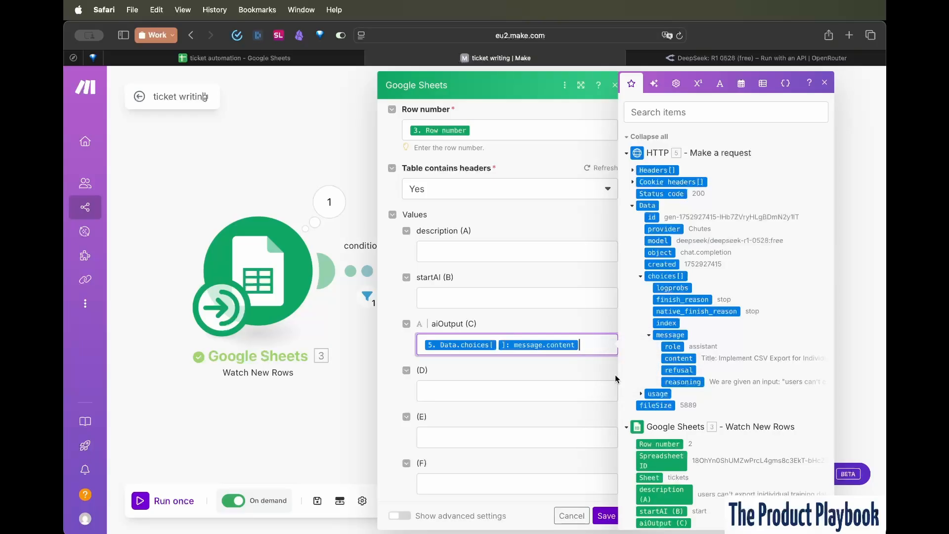
scroll(537, 372, "down", 5)
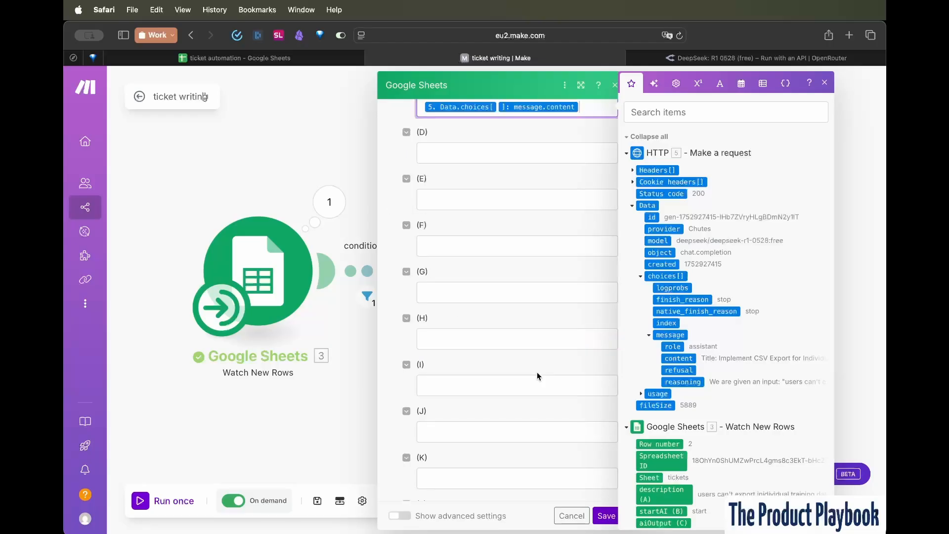
scroll(537, 372, "up", 2)
left_click(606, 516)
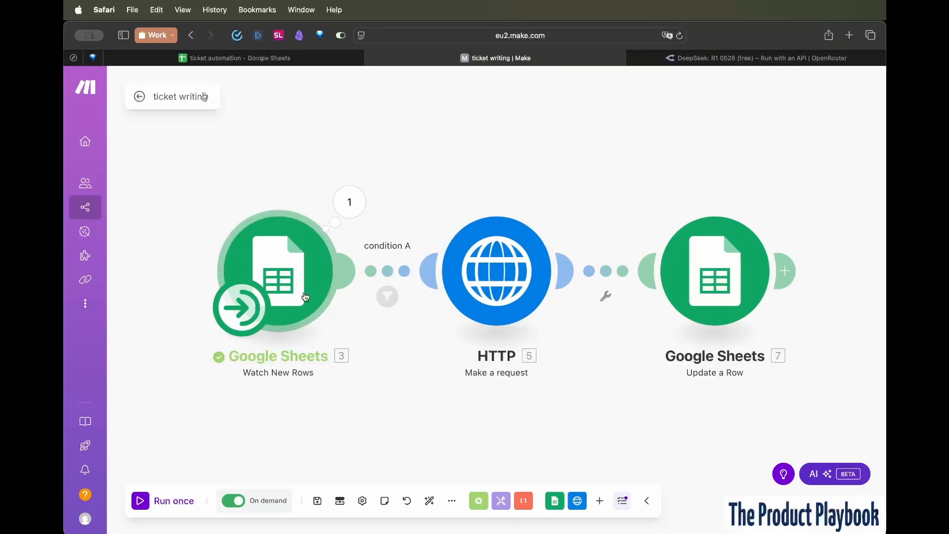
Set the Google Sheets trigger to start from all rows and run the scenario once.
right_click(305, 297)
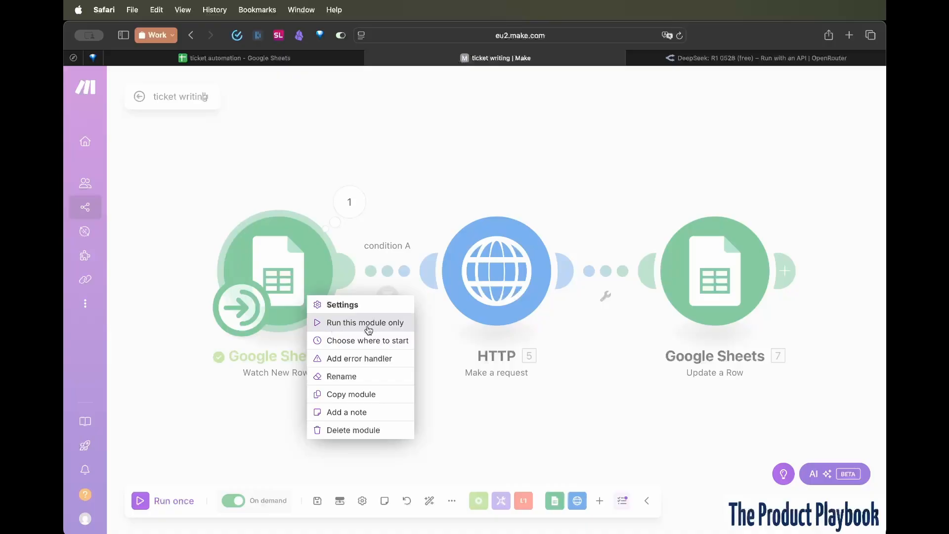
left_click(343, 341)
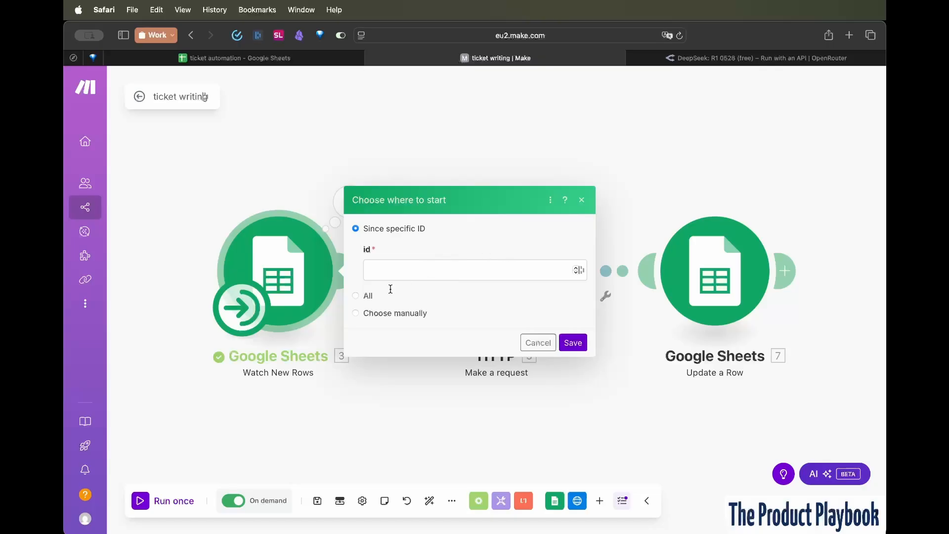
left_click(356, 296)
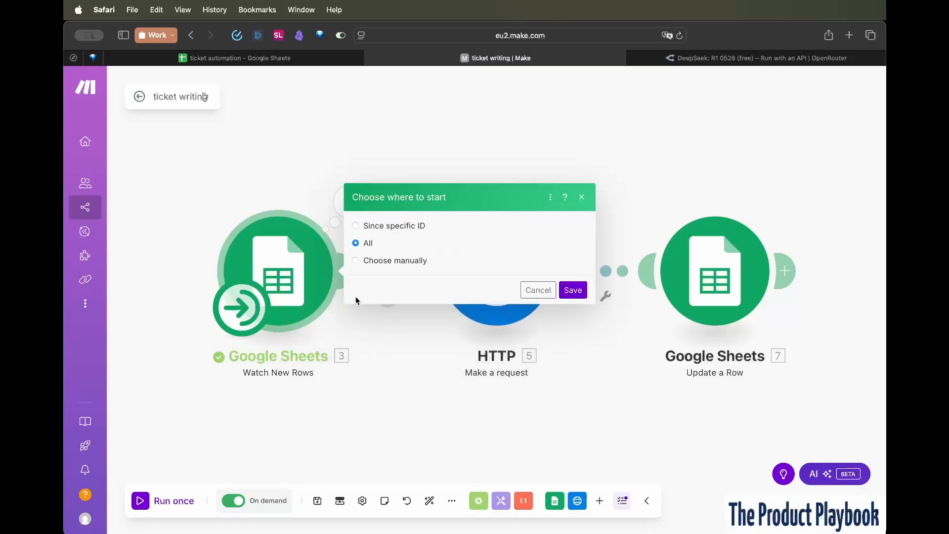
left_click(573, 290)
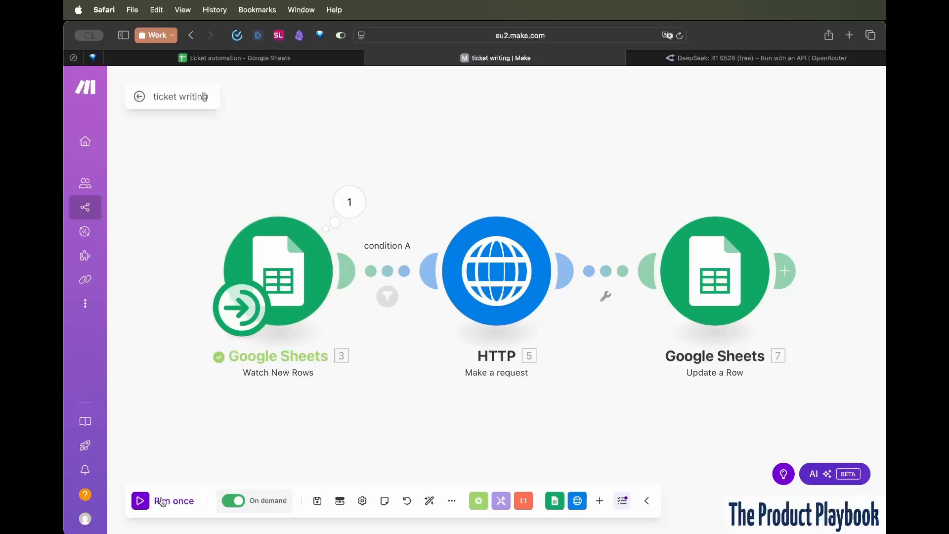
left_click(146, 503)
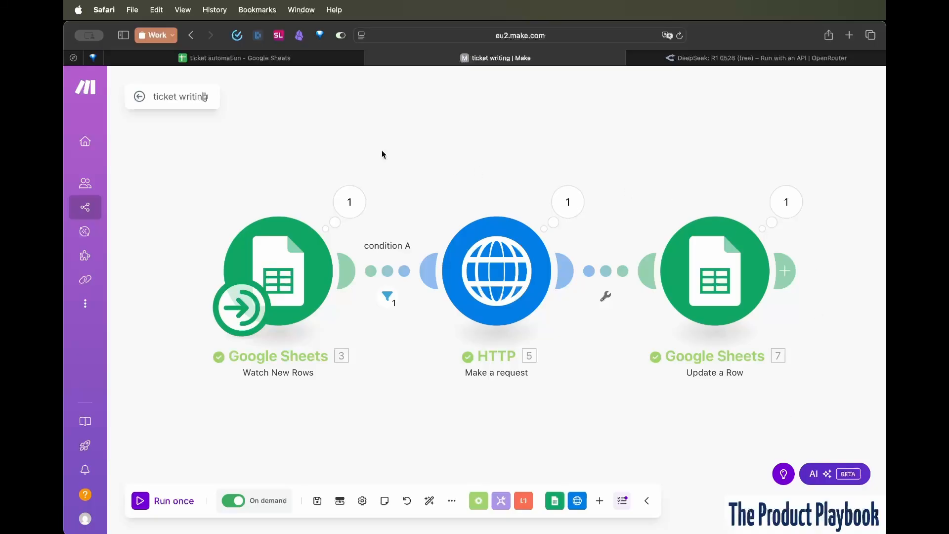
Examine the generated ticket written into the aiOutput cell of row 2 and return to the scenario.
left_click(251, 58)
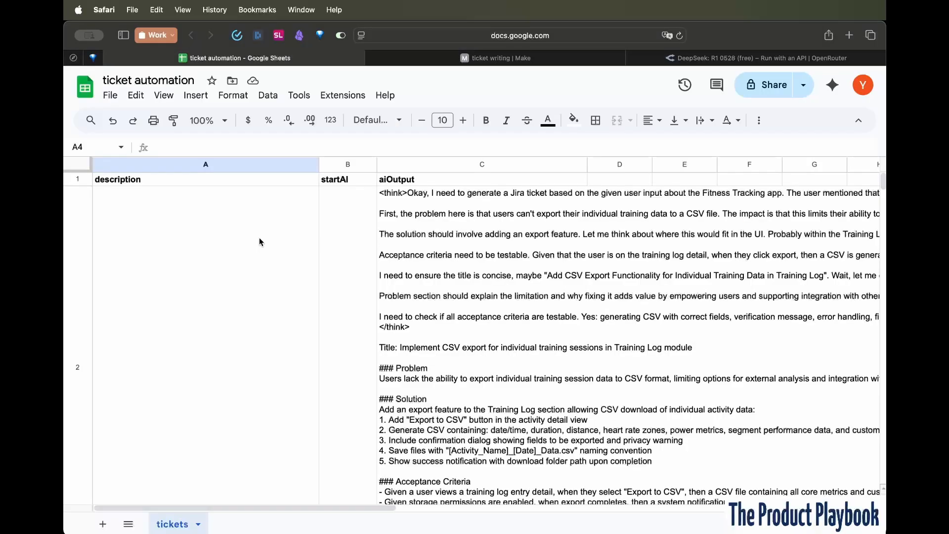
left_click(437, 251)
scroll(437, 251, "down", 3)
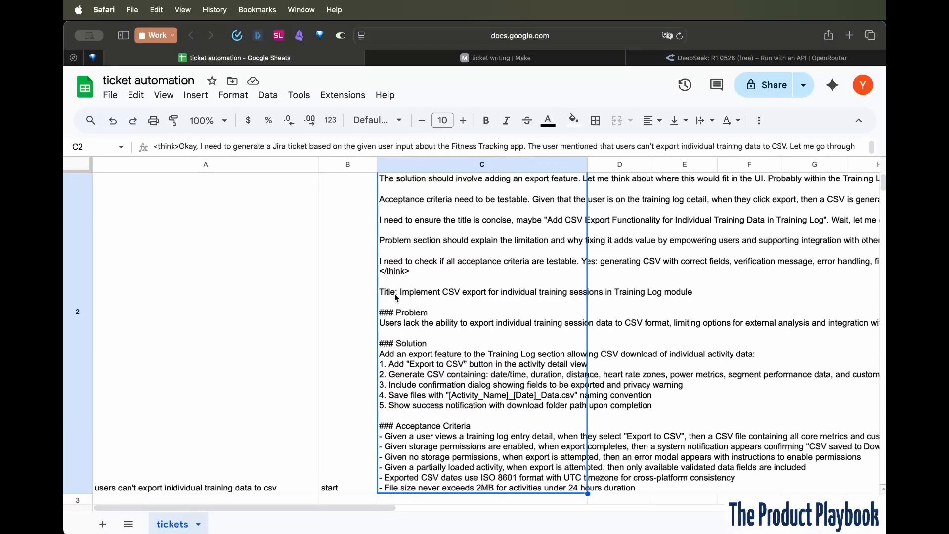
scroll(456, 298, "up", 2)
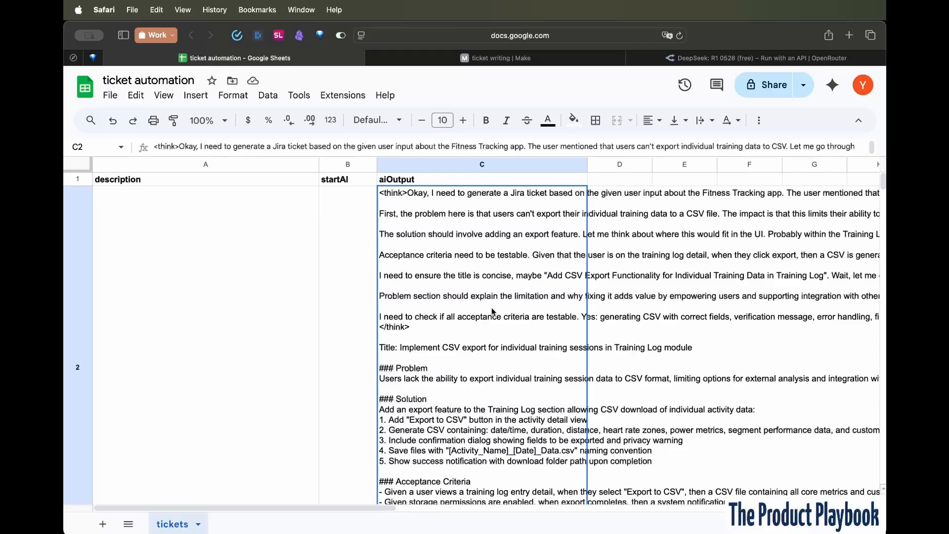
double_click(414, 332)
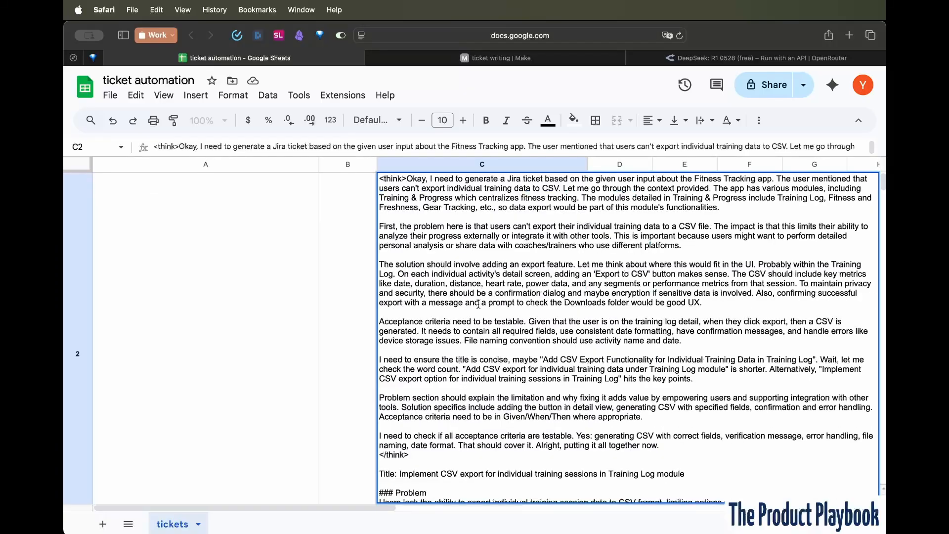
left_click(315, 292)
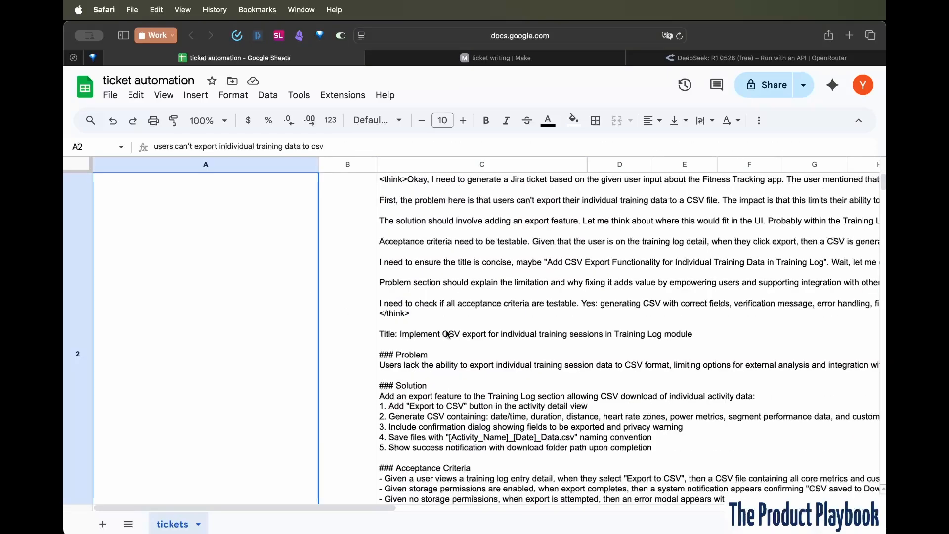
scroll(516, 334, "down", 10)
scroll(517, 334, "up", 10)
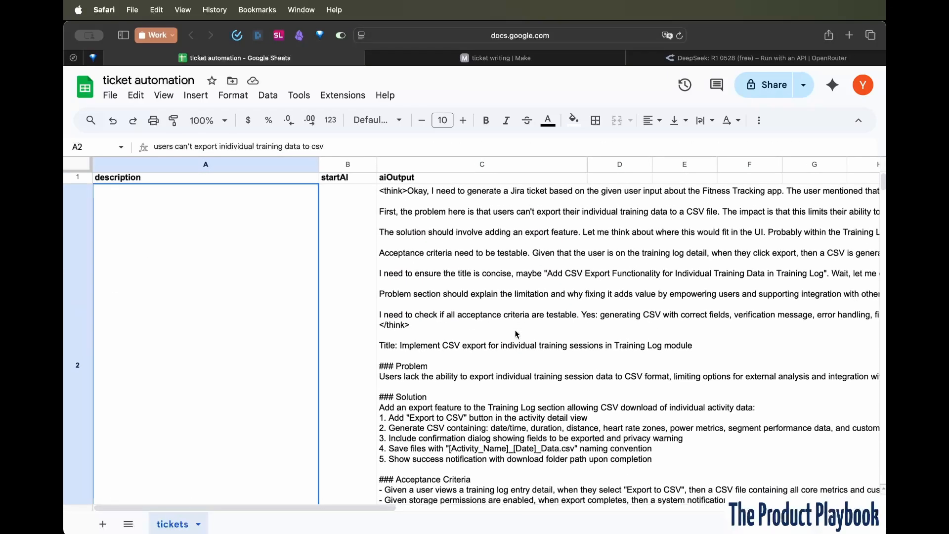
scroll(517, 335, "down", 5)
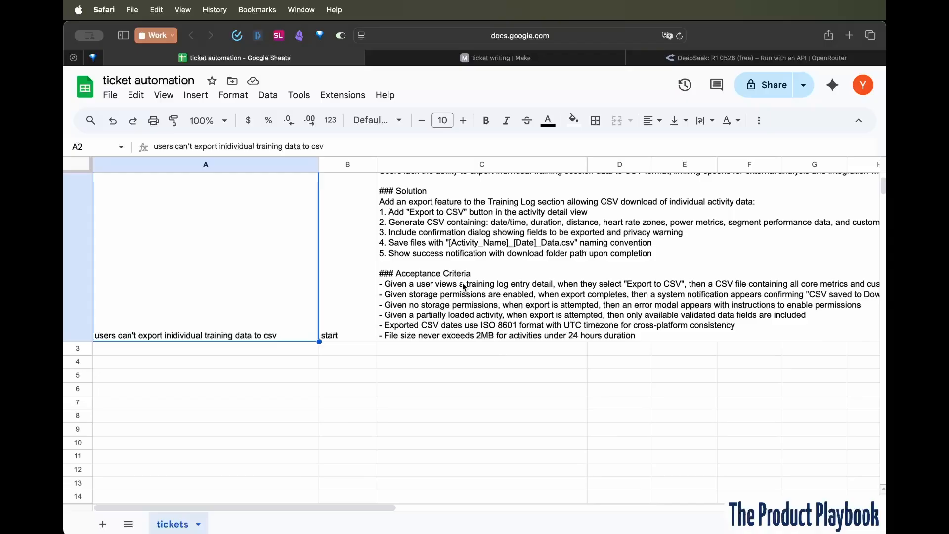
key("ctrl+Tab")
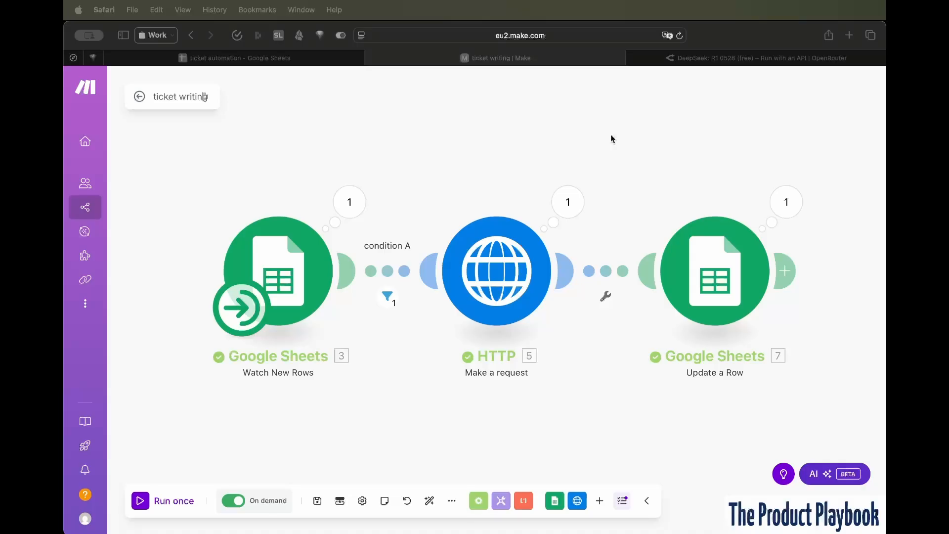
left_click(290, 61)
scroll(563, 227, "up", 2)
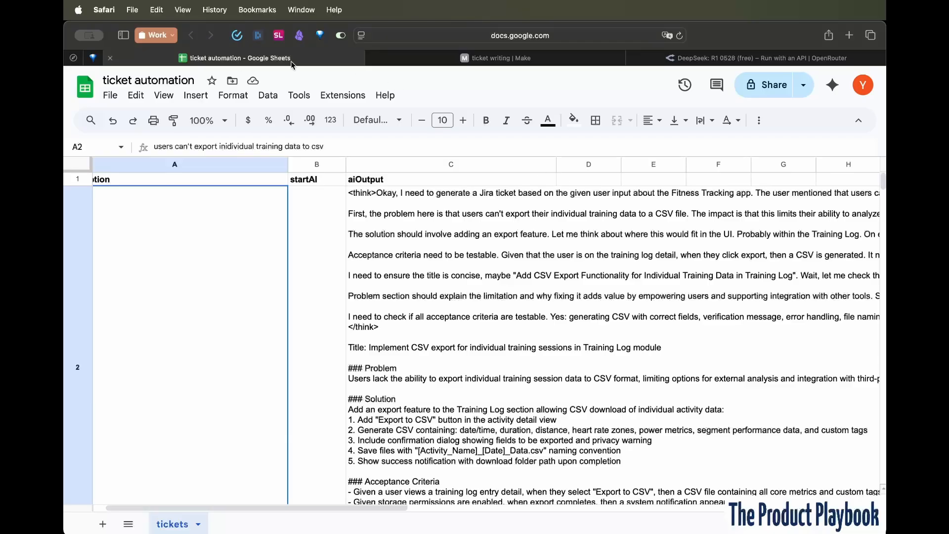
left_click(526, 63)
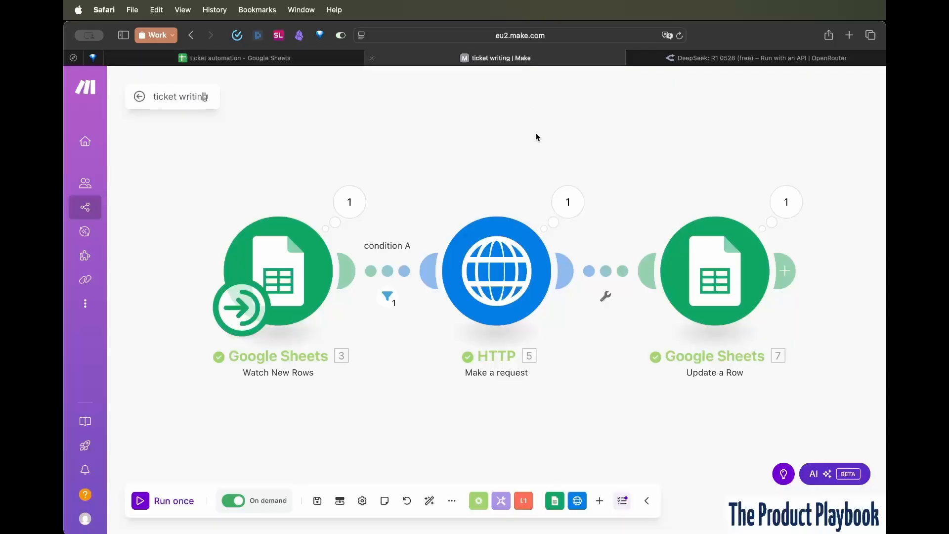